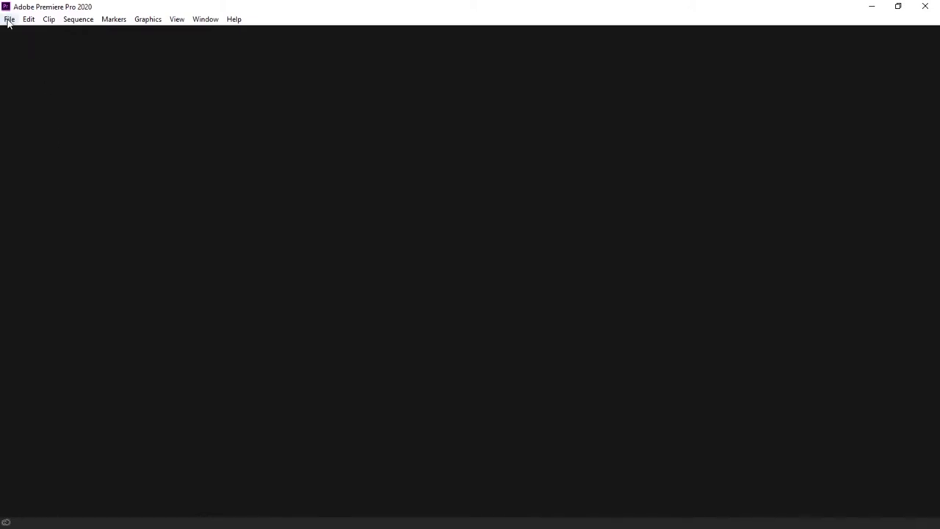
Start a new project named 'Lesson 1', saved in the tutorial folder
{"action": "left_click", "coordinate": [8, 19]}
{"action": "mouse_move", "coordinate": [43, 33]}
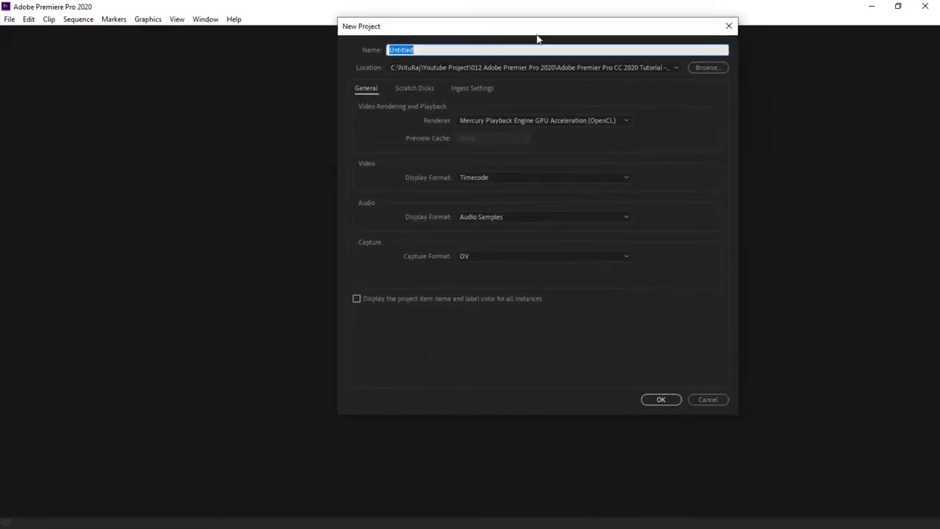
{"action": "left_click", "coordinate": [709, 66]}
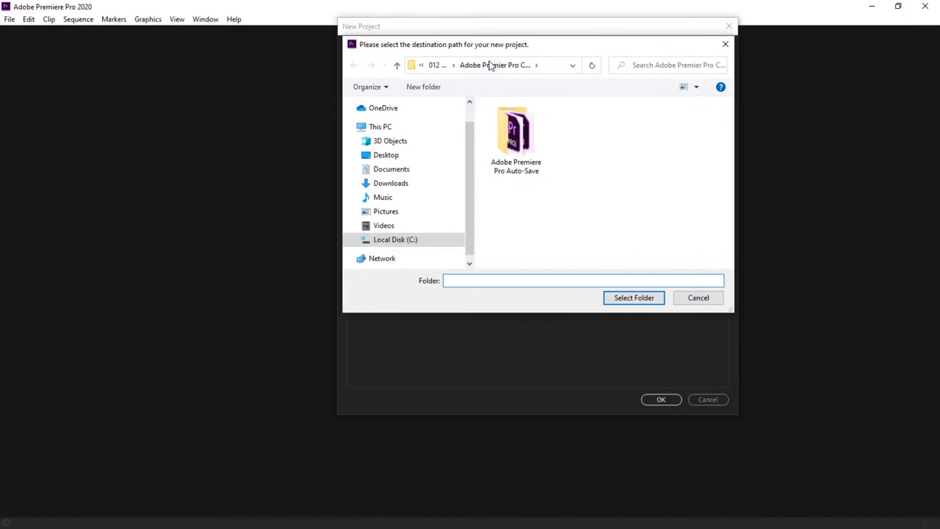
{"action": "left_click", "coordinate": [646, 300]}
{"action": "left_click_drag", "start_coordinate": [424, 52], "coordinate": [354, 50]}
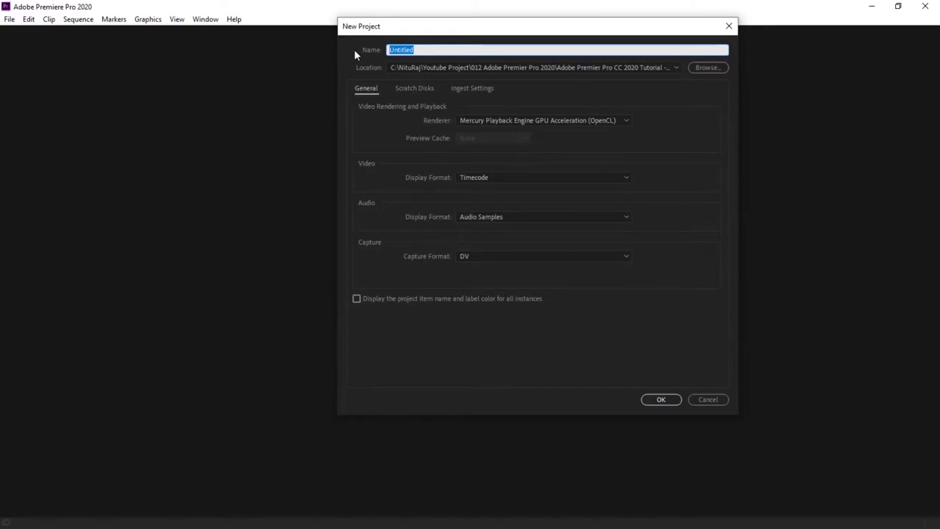
{"action": "type", "text": "Lesson 1"}
Cancel the new project and reopen the recent project Lesson 1 - Overview.prproj
{"action": "left_click", "coordinate": [721, 400]}
{"action": "left_click", "coordinate": [9, 19]}
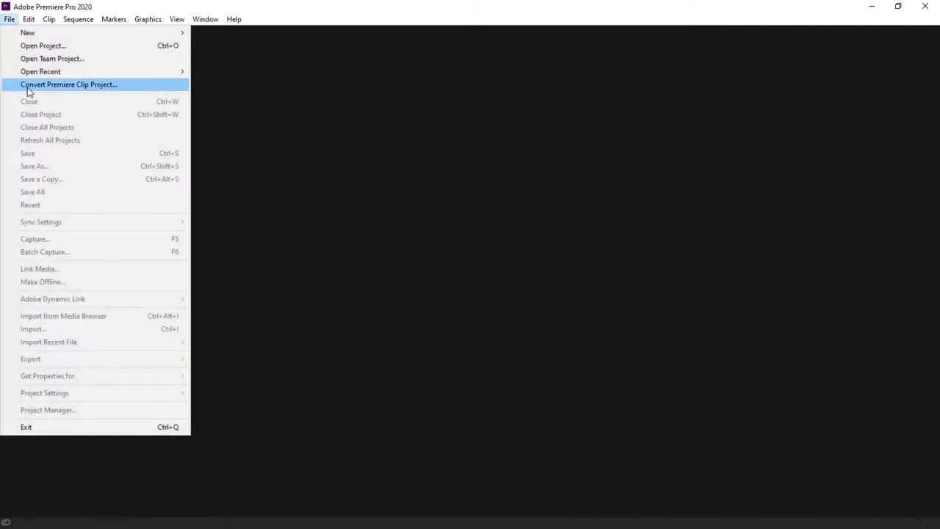
{"action": "mouse_move", "coordinate": [73, 76]}
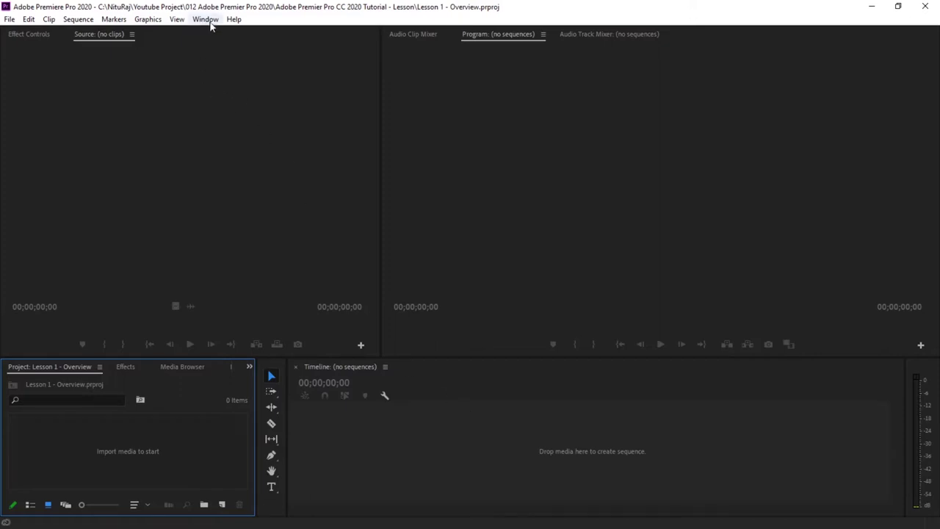
Arrange the panels in the Work1 workspace via Window > Workspaces
{"action": "left_click", "coordinate": [206, 20]}
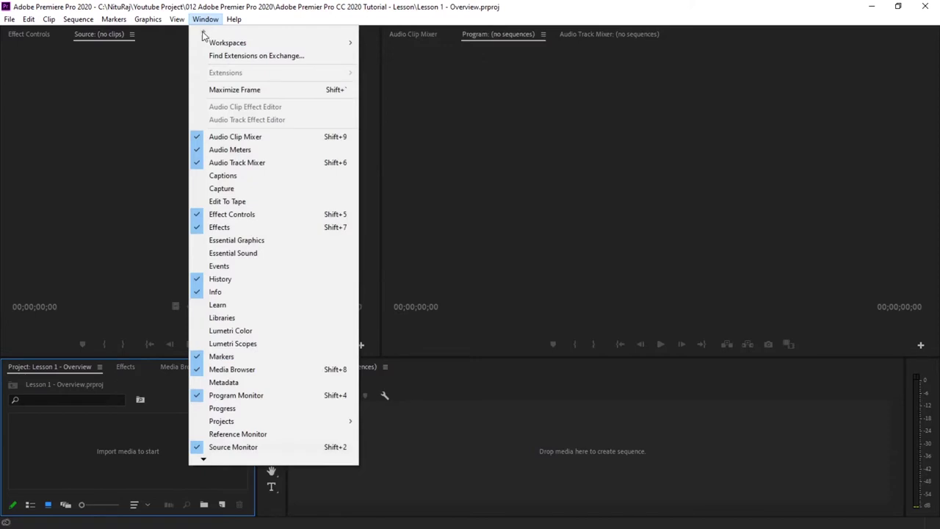
{"action": "mouse_move", "coordinate": [224, 44]}
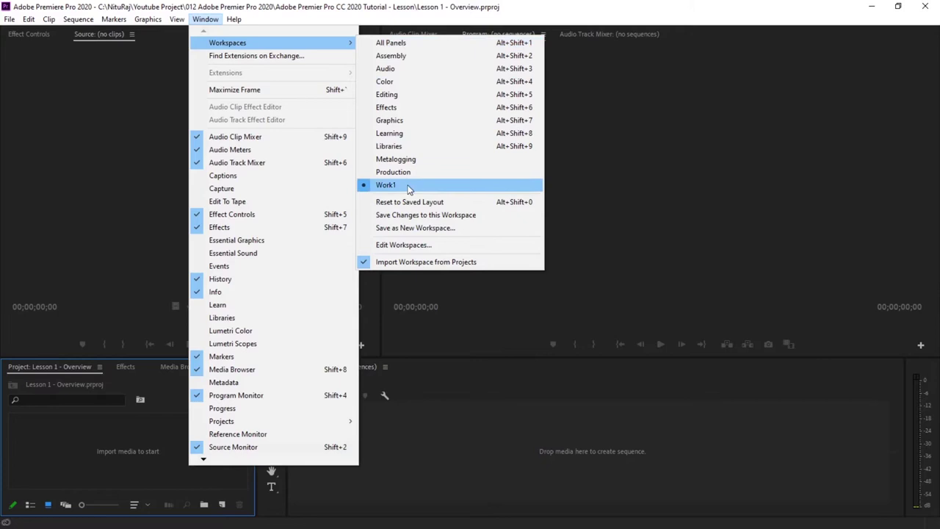
{"action": "left_click", "coordinate": [453, 188]}
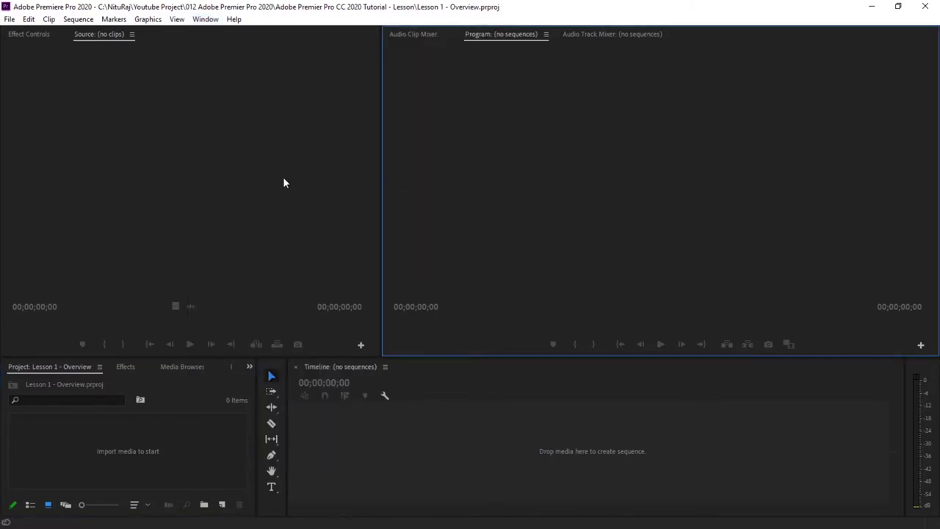
{"action": "double_click", "coordinate": [164, 451]}
Open and close the import browser and the bin's context menu without importing anything
{"action": "left_click", "coordinate": [81, 453]}
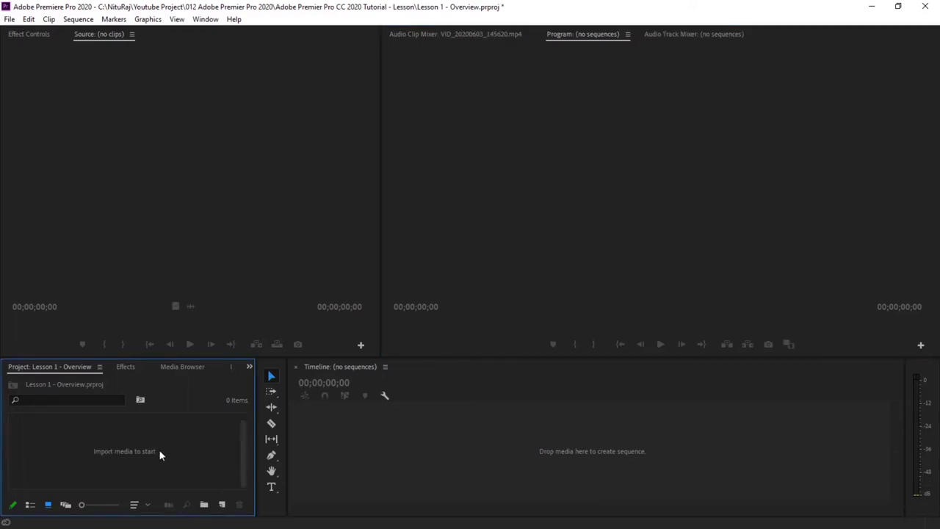
{"action": "double_click", "coordinate": [74, 453]}
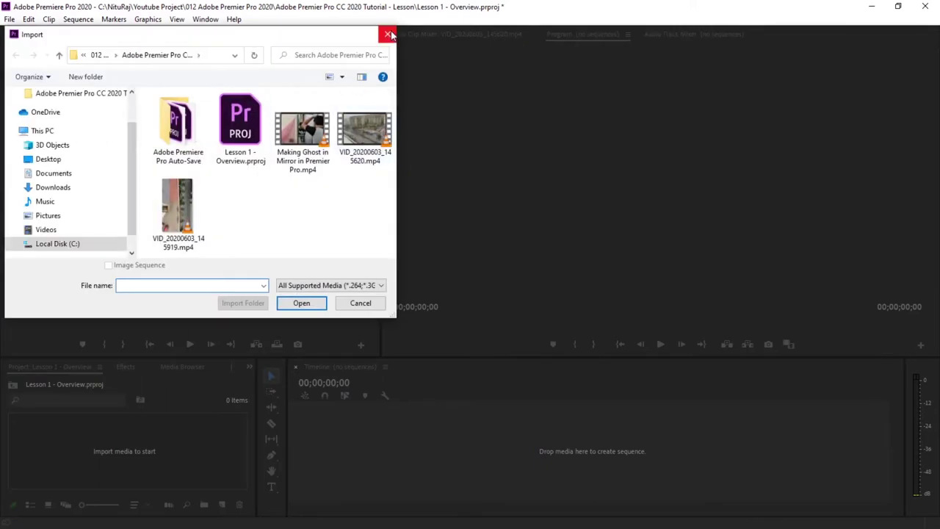
{"action": "left_click", "coordinate": [388, 35]}
{"action": "right_click", "coordinate": [84, 446]}
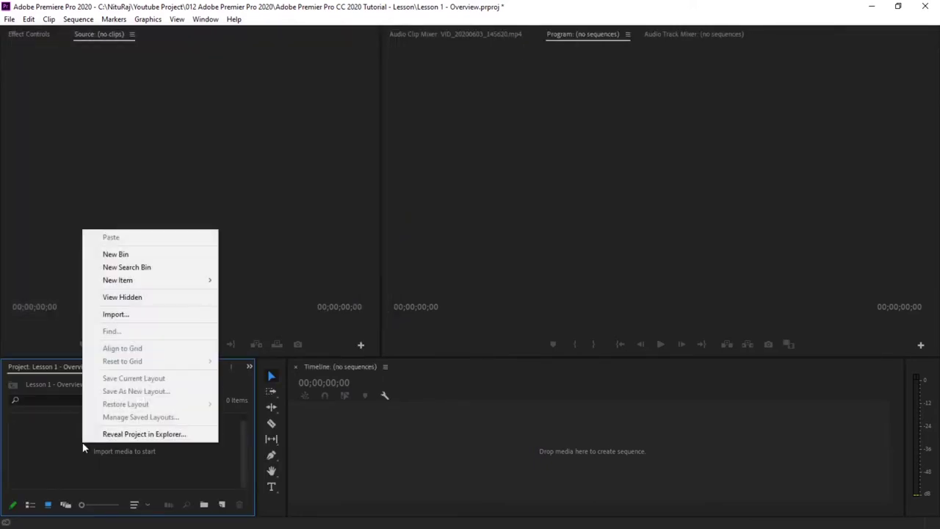
{"action": "left_click", "coordinate": [69, 271]}
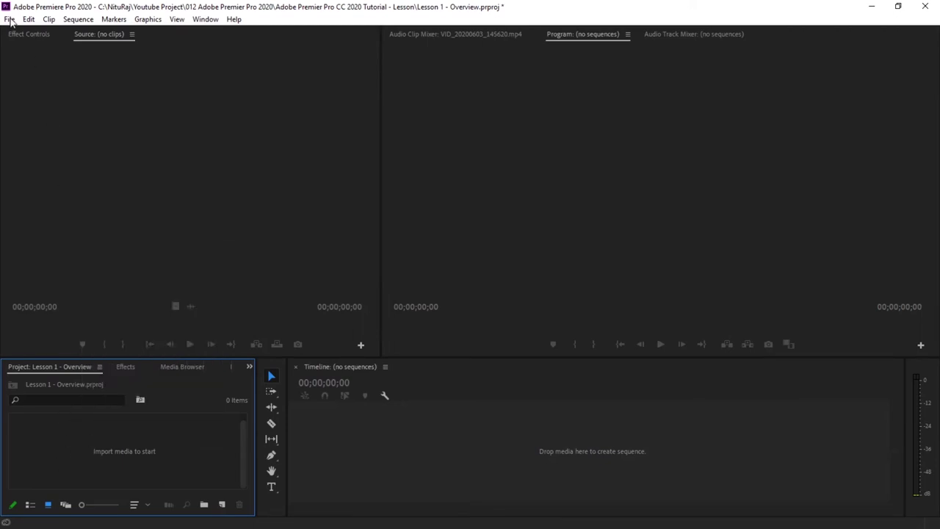
Import VID_20200603_145620.mp4 from the tutorial lesson folder with File > Import
{"action": "left_click", "coordinate": [10, 20]}
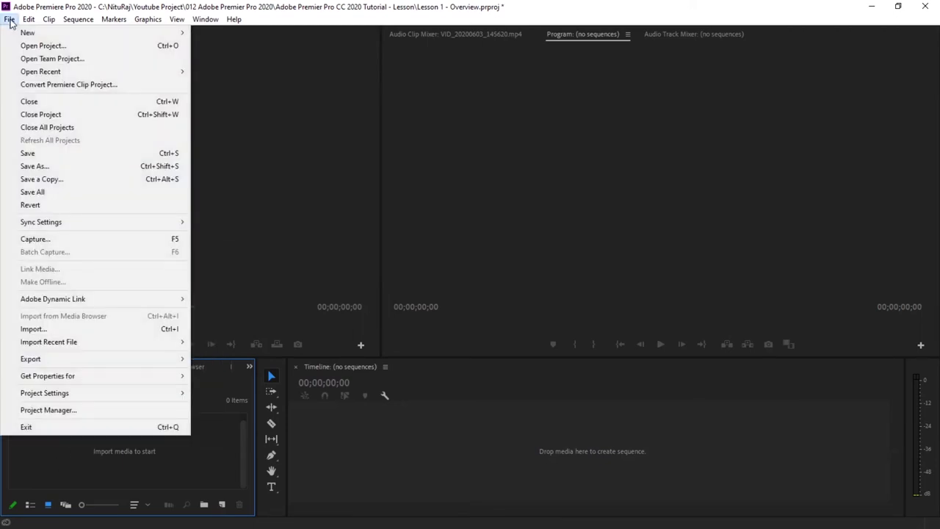
{"action": "left_click", "coordinate": [44, 329]}
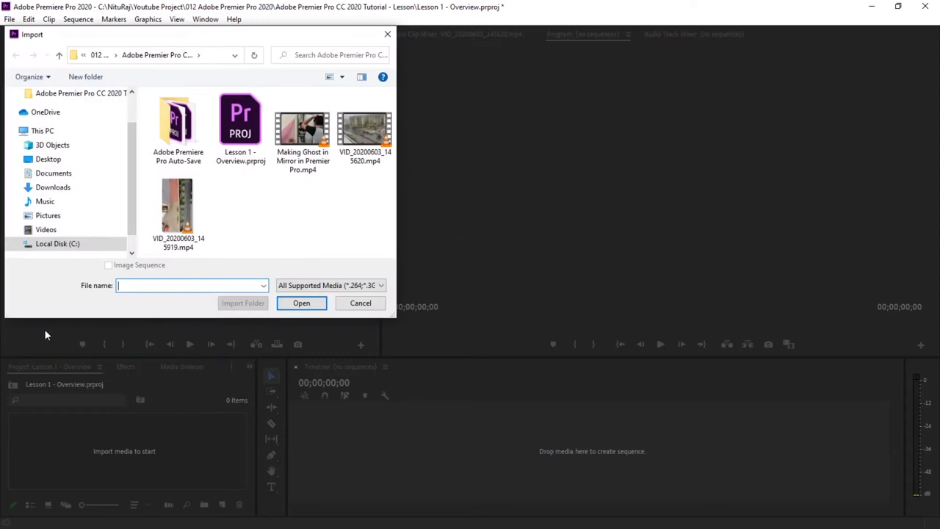
{"action": "left_click", "coordinate": [95, 56]}
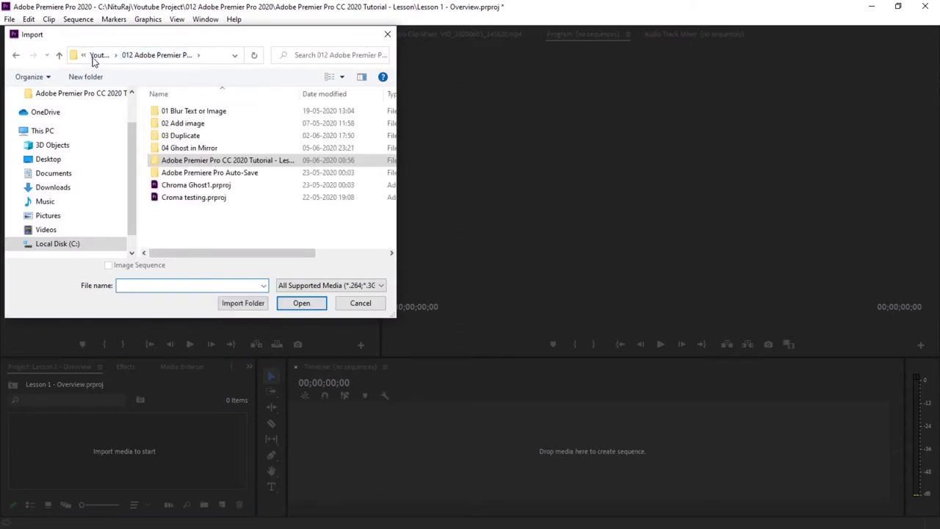
{"action": "double_click", "coordinate": [228, 173]}
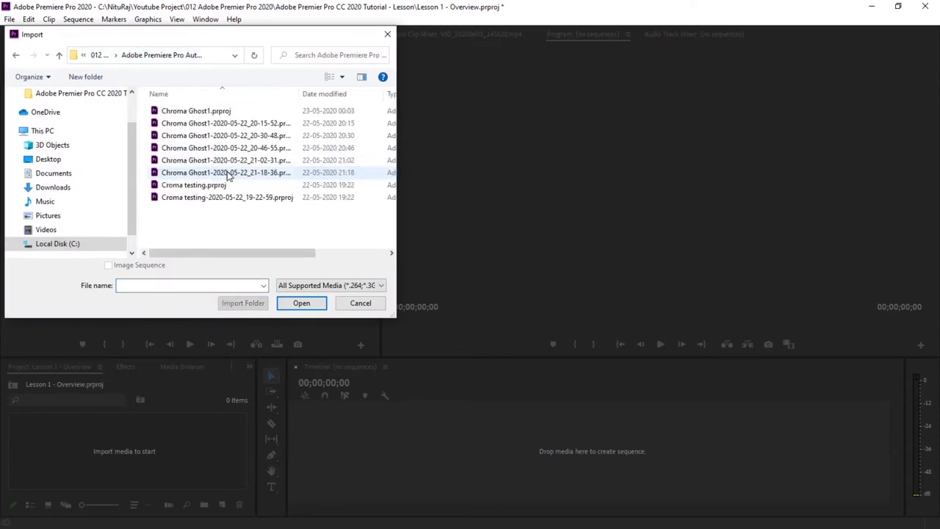
{"action": "left_click", "coordinate": [94, 55]}
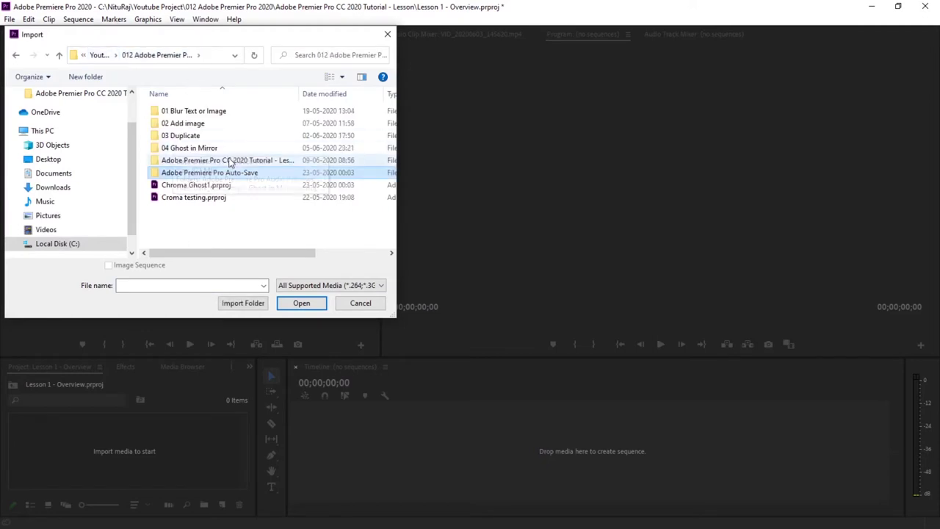
{"action": "double_click", "coordinate": [230, 161]}
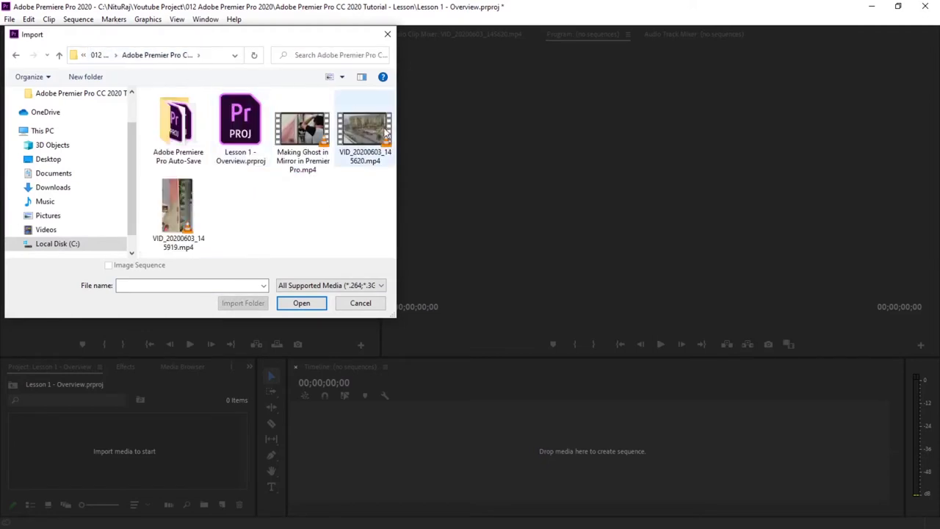
{"action": "double_click", "coordinate": [367, 146]}
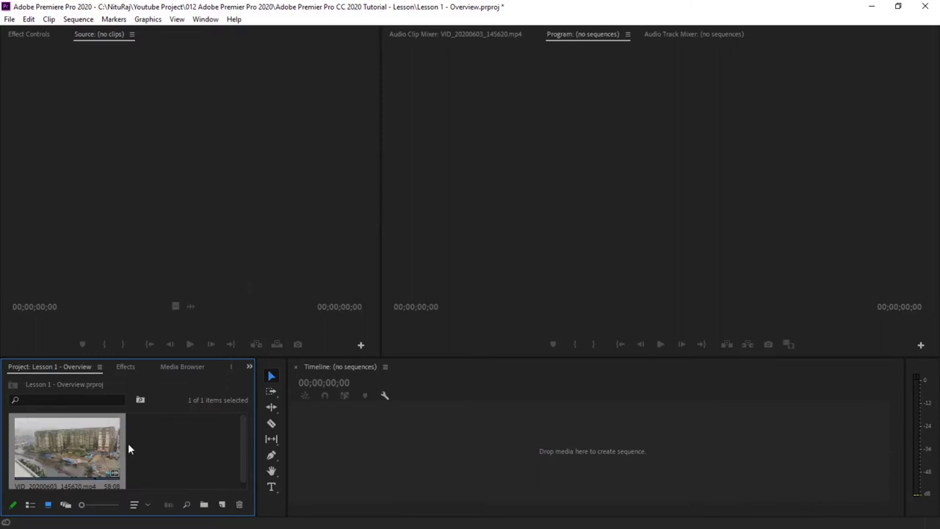
Load the imported rainy-street clip in the Source monitor and preview it
{"action": "double_click", "coordinate": [85, 446]}
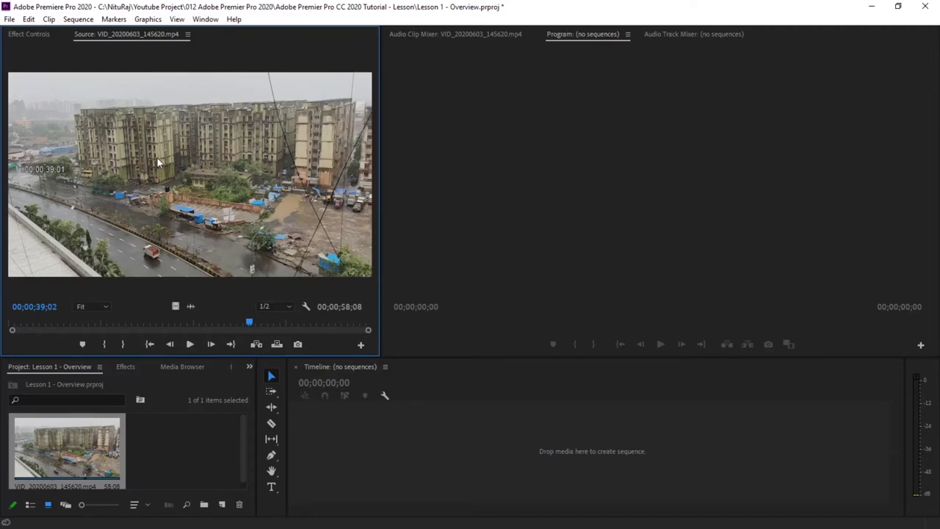
{"action": "left_click_drag", "start_coordinate": [247, 327], "coordinate": [174, 327]}
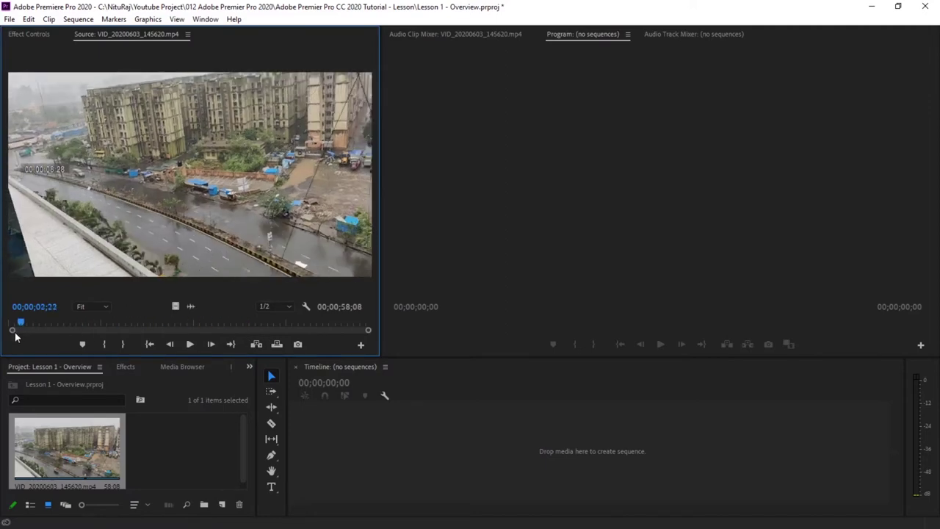
{"action": "left_click", "coordinate": [14, 332]}
{"action": "left_click", "coordinate": [190, 344]}
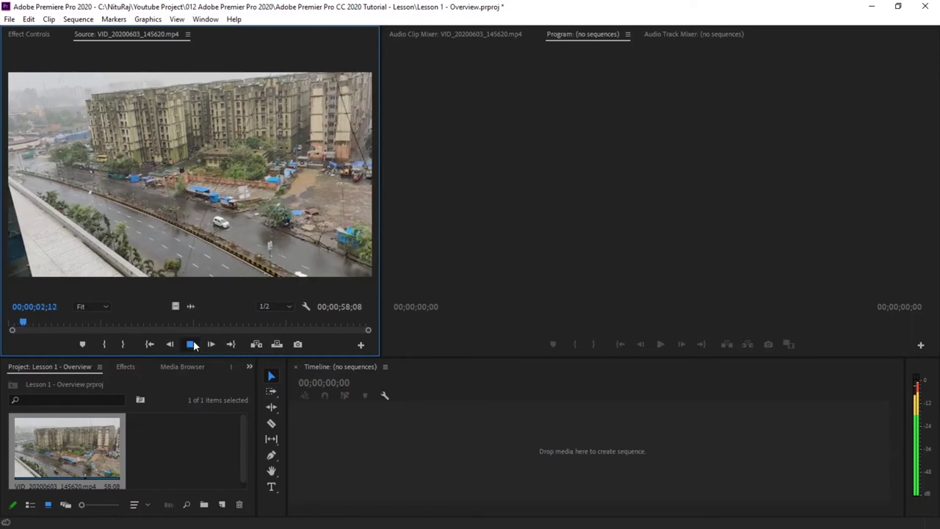
{"action": "left_click", "coordinate": [191, 344]}
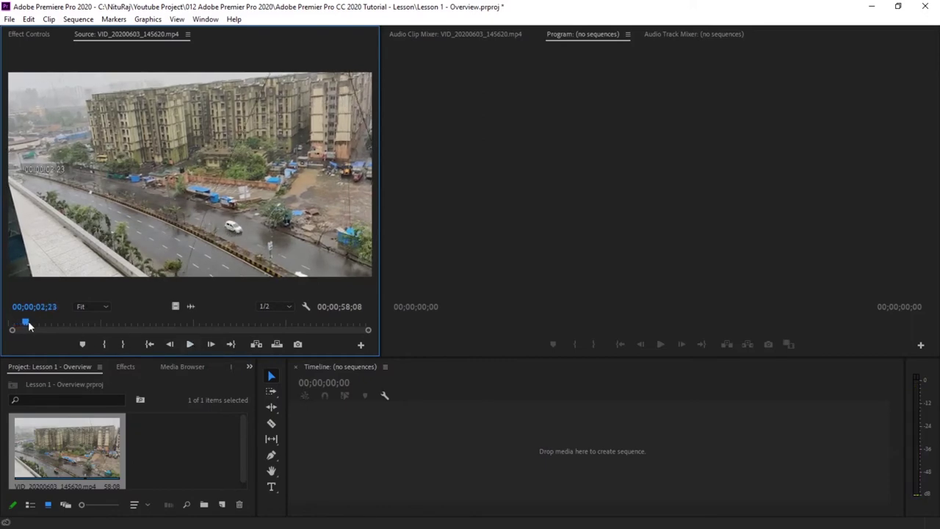
{"action": "left_click_drag", "start_coordinate": [26, 325], "coordinate": [3, 326]}
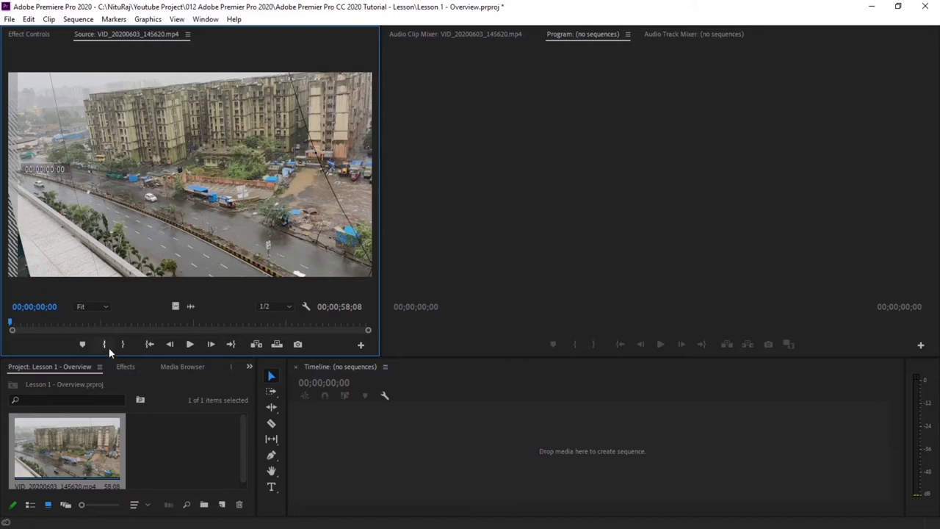
Mark in at the first frame and out for a 00;00;04;26 range, then drag it to the timeline
{"action": "key", "text": "i"}
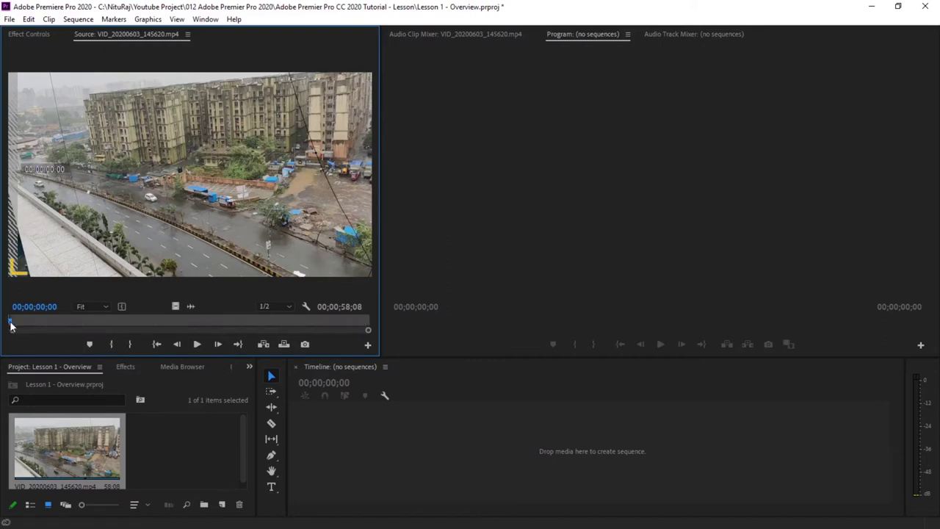
{"action": "left_click_drag", "start_coordinate": [11, 326], "coordinate": [41, 328]}
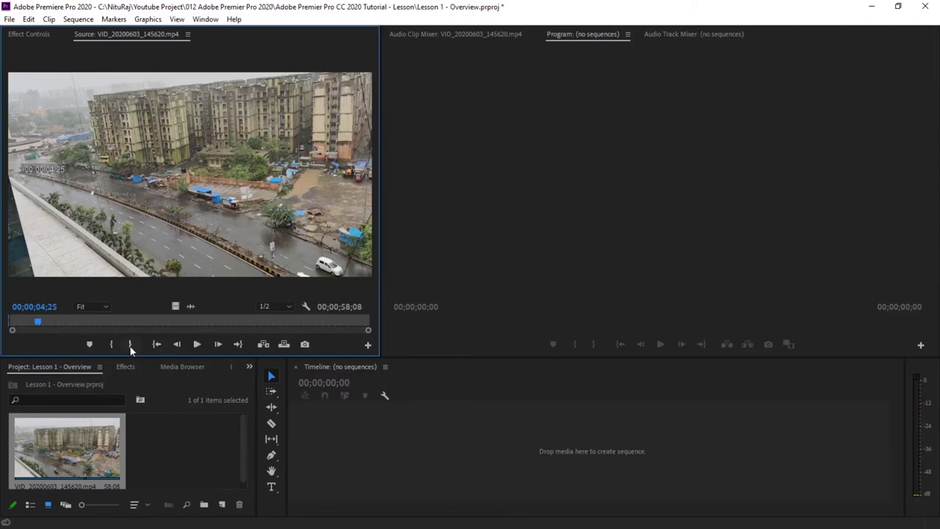
{"action": "left_click", "coordinate": [130, 350]}
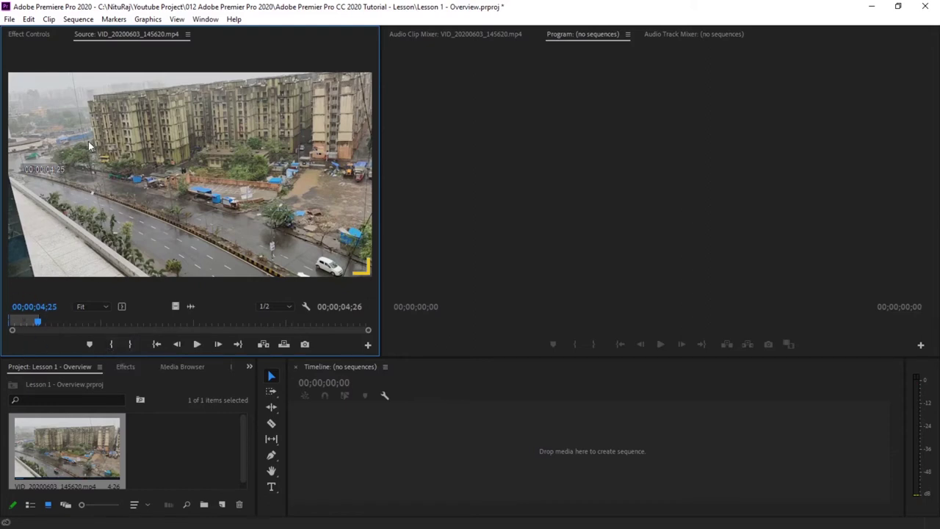
{"action": "left_click_drag", "start_coordinate": [88, 146], "coordinate": [455, 467]}
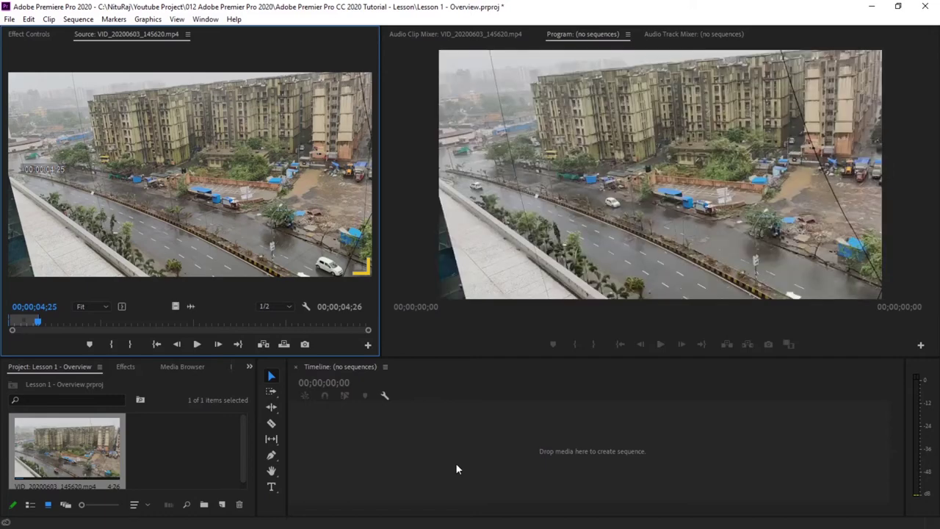
Scrub the new sequence in the Program monitor, then move the source footage to about 12 seconds
{"action": "left_click_drag", "start_coordinate": [392, 326], "coordinate": [373, 366]}
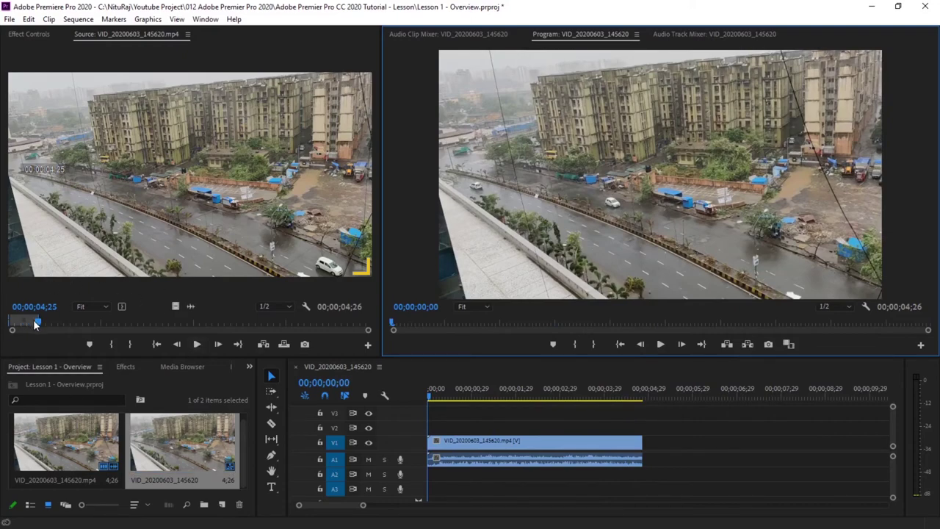
{"action": "left_click_drag", "start_coordinate": [40, 320], "coordinate": [85, 327]}
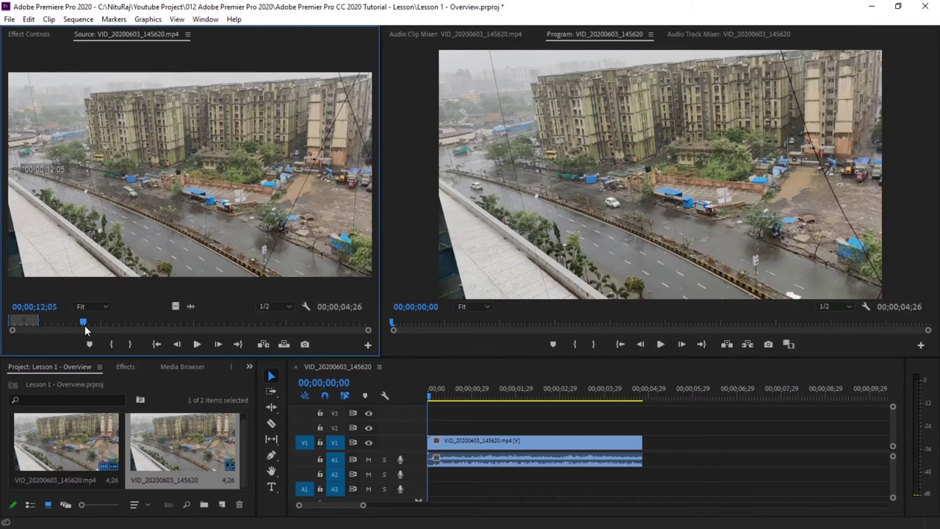
Mark source in 12;05 and out 18;08, drop it after the first clip, and move its audio to A1
{"action": "left_click", "coordinate": [113, 345]}
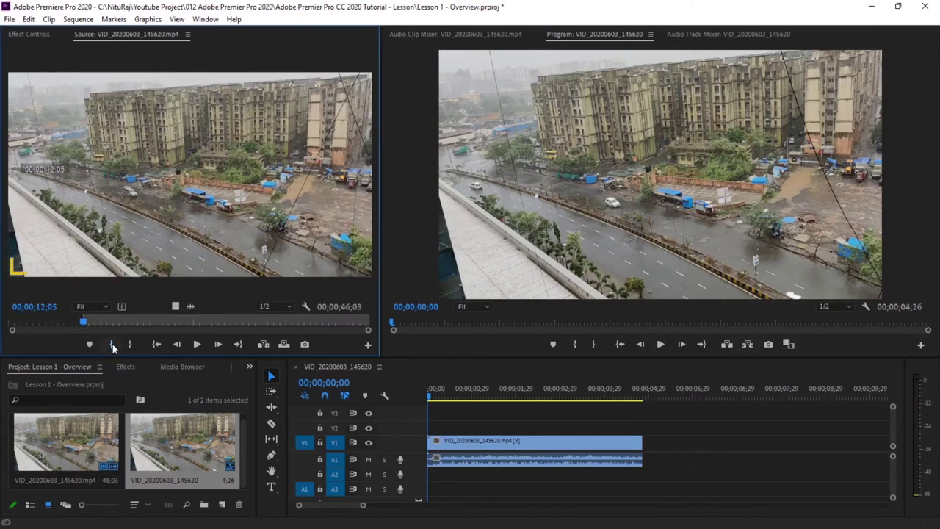
{"action": "left_click_drag", "start_coordinate": [84, 323], "coordinate": [122, 331]}
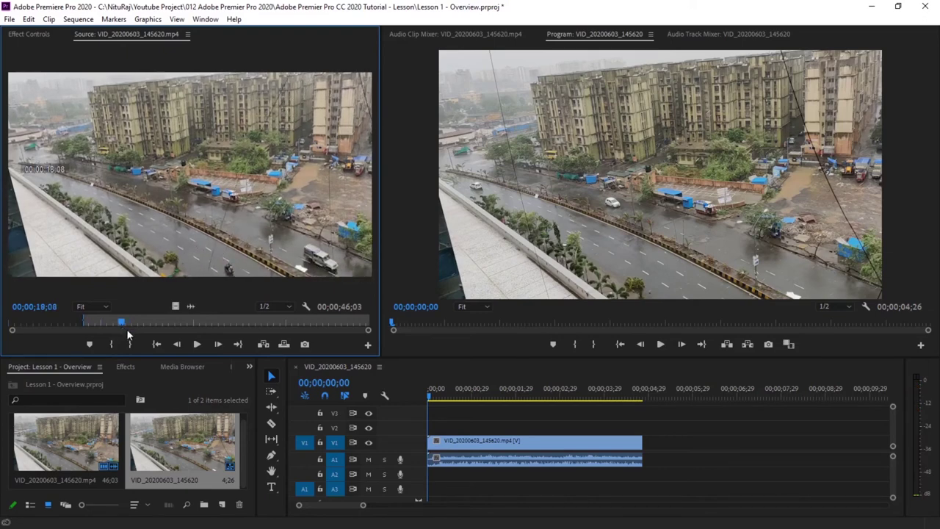
{"action": "left_click", "coordinate": [129, 344]}
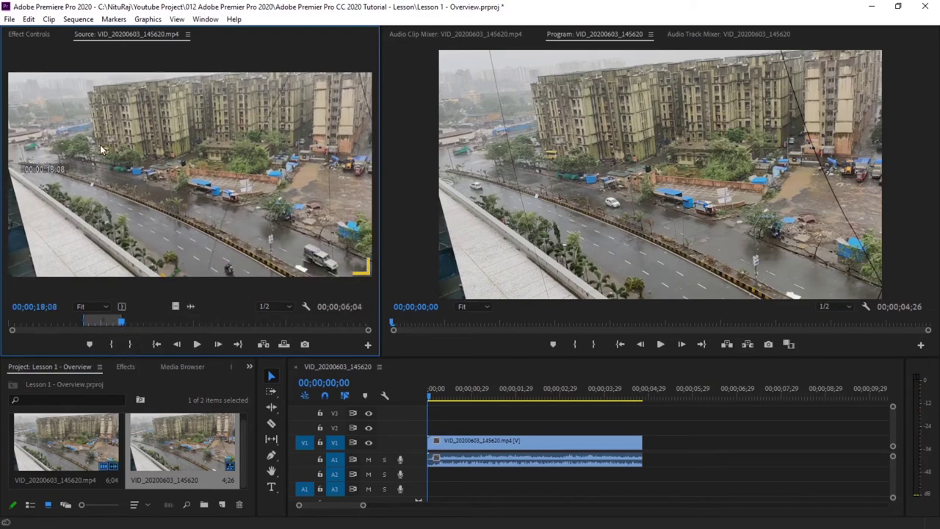
{"action": "left_click_drag", "start_coordinate": [657, 424], "coordinate": [657, 454]}
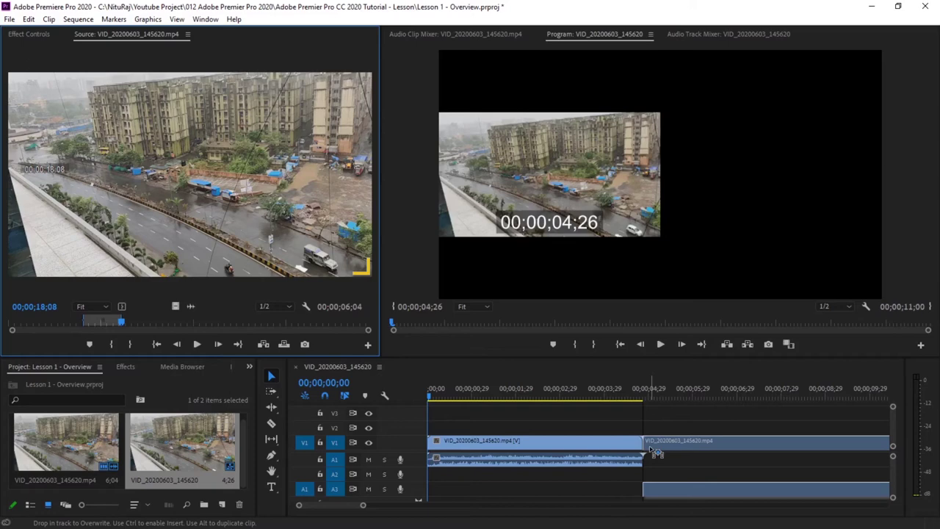
{"action": "left_click_drag", "start_coordinate": [657, 454], "coordinate": [657, 454]}
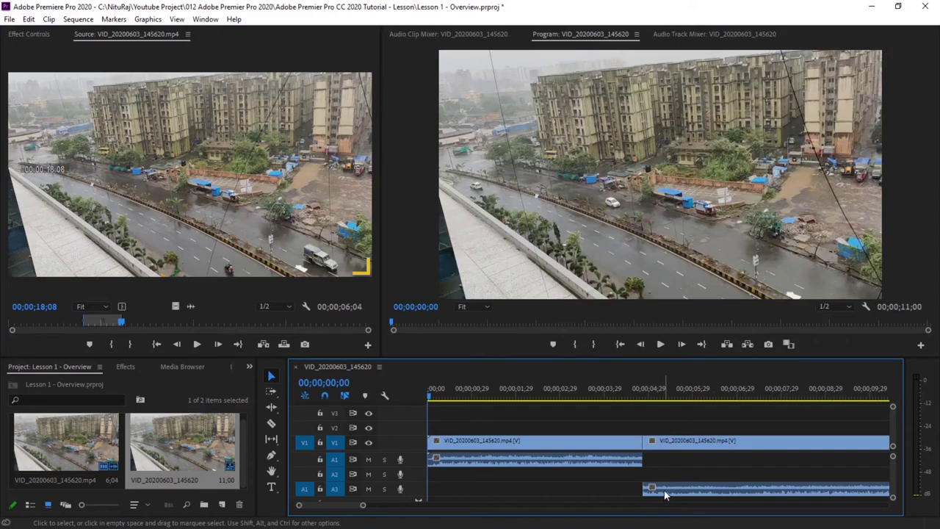
{"action": "left_click_drag", "start_coordinate": [664, 488], "coordinate": [667, 461]}
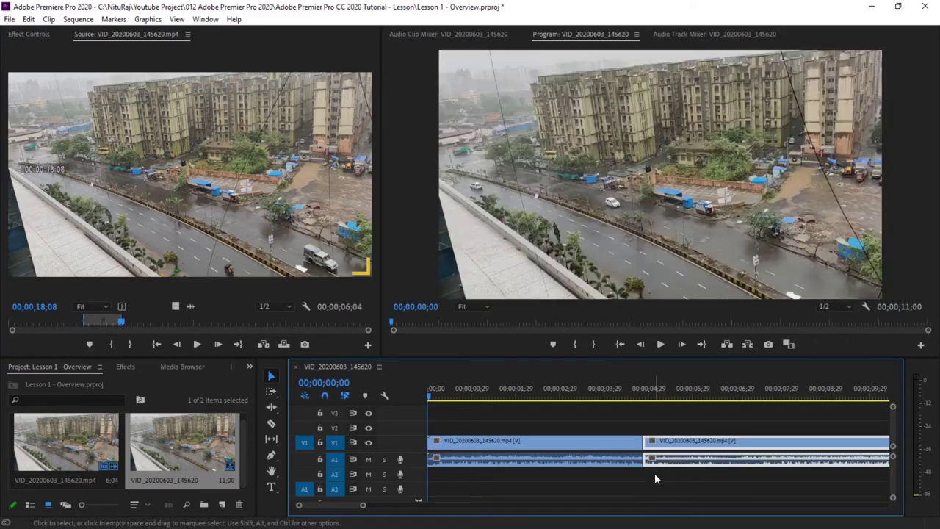
Place the second clip's audio on A1 and select then deselect the first clip
{"action": "left_click", "coordinate": [654, 472]}
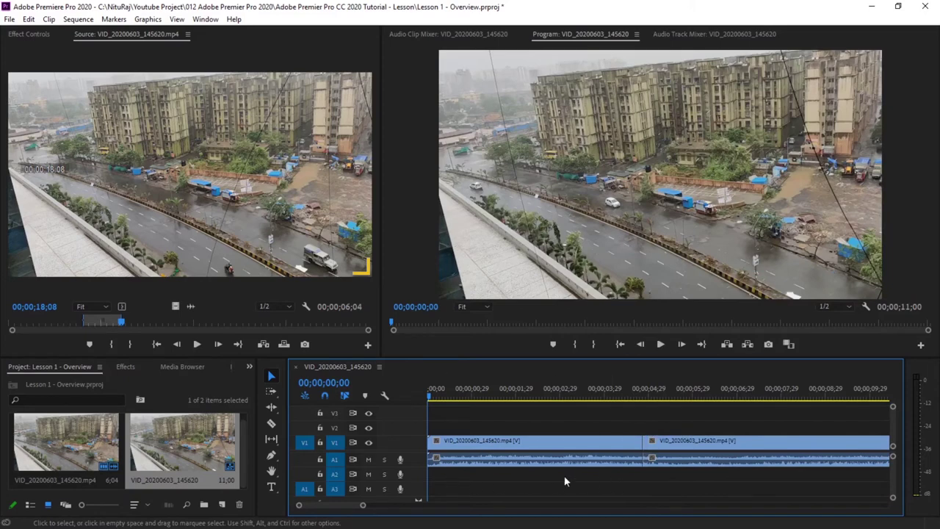
{"action": "left_click", "coordinate": [526, 459]}
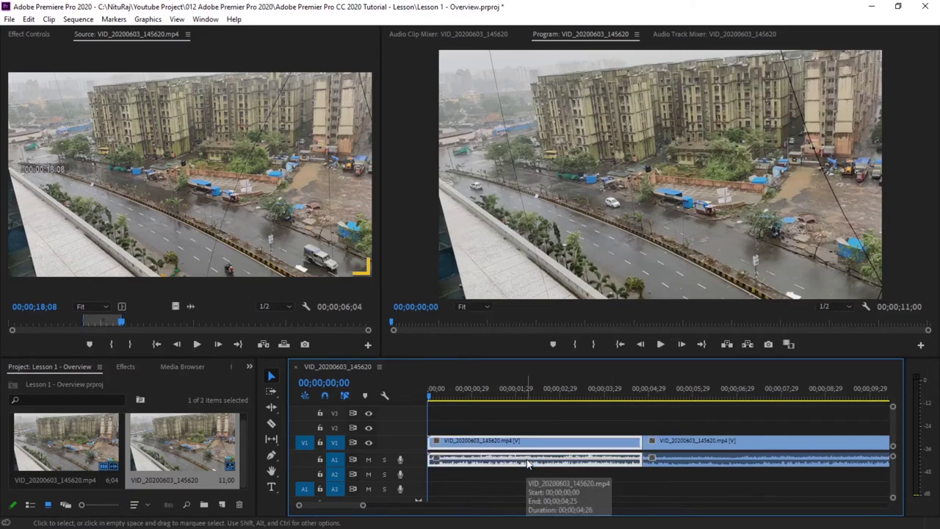
{"action": "left_click", "coordinate": [577, 467]}
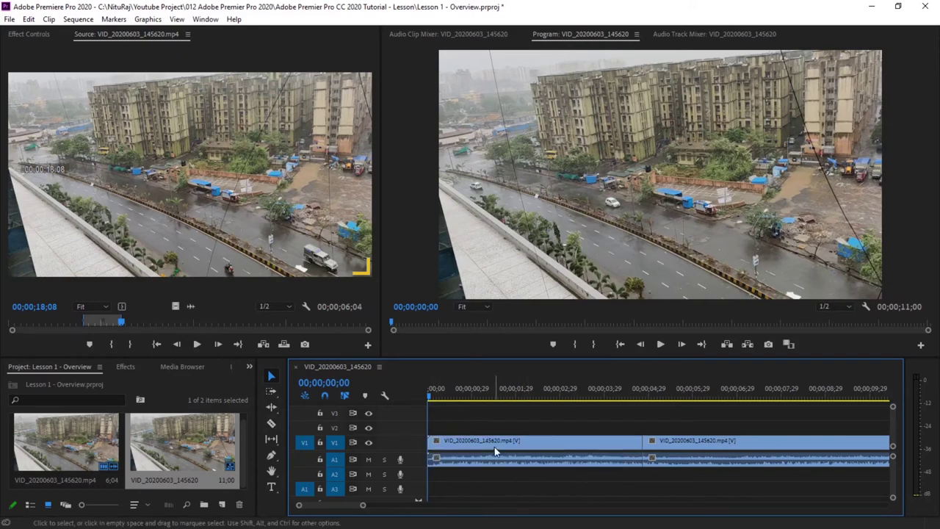
{"action": "left_click", "coordinate": [471, 457]}
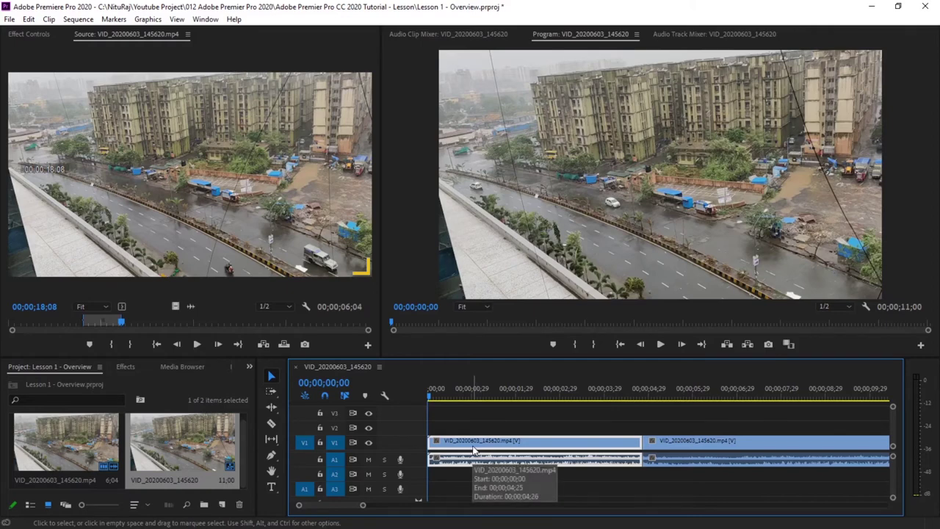
{"action": "left_click", "coordinate": [459, 471]}
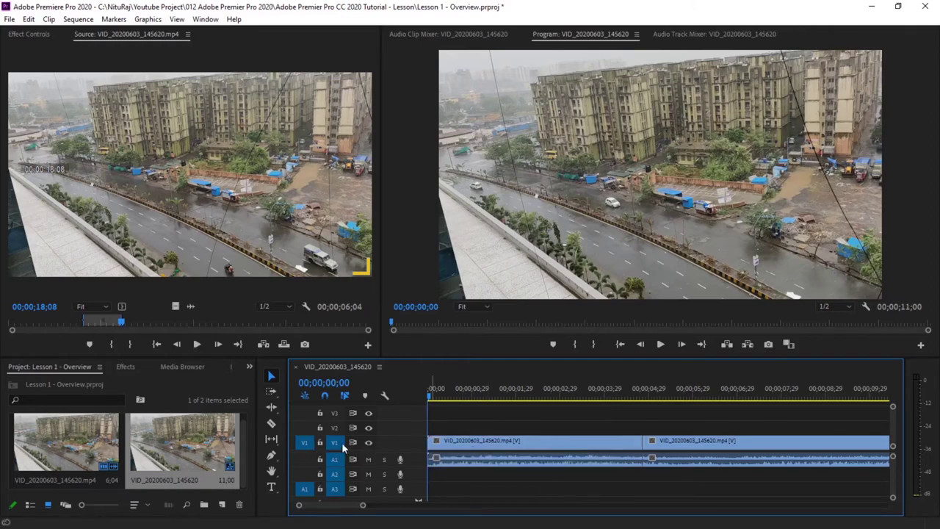
Lock V1, delete the first clip's audio alone, then undo the deletion
{"action": "left_click", "coordinate": [320, 444]}
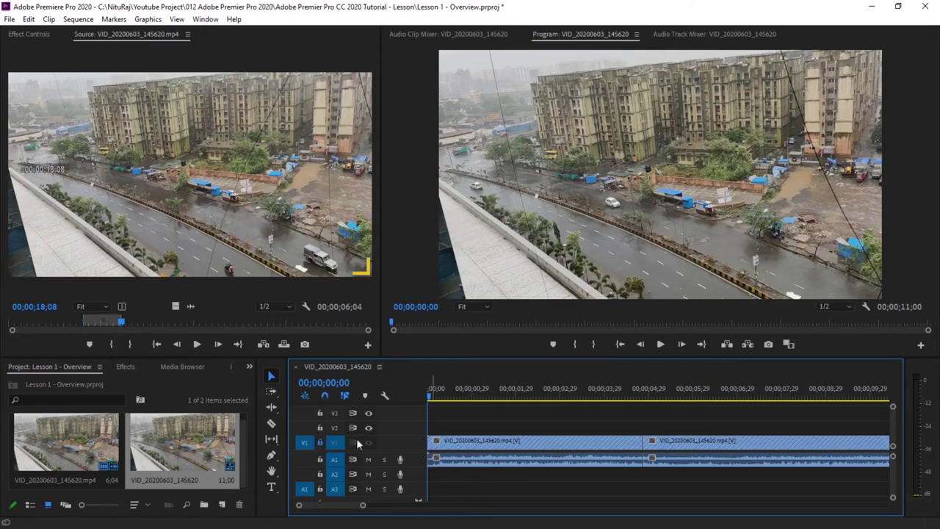
{"action": "left_click", "coordinate": [470, 461]}
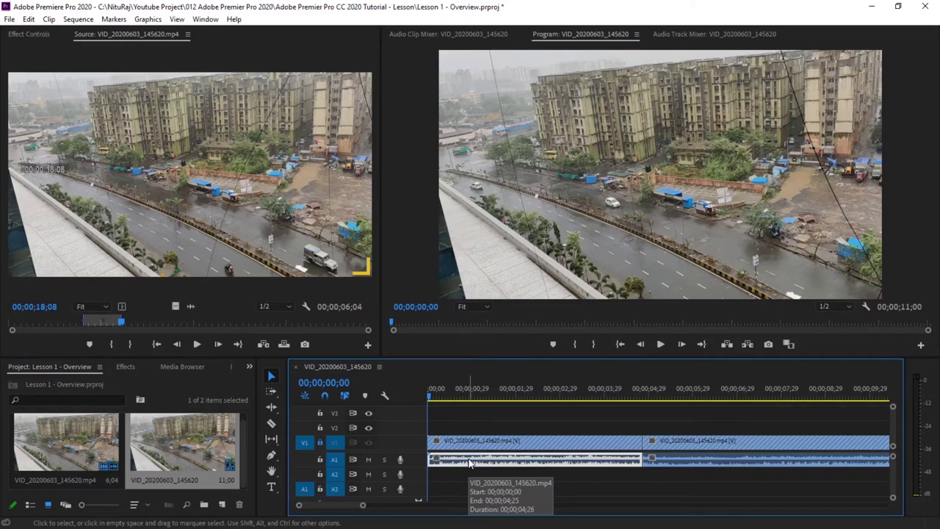
{"action": "key", "text": "Delete"}
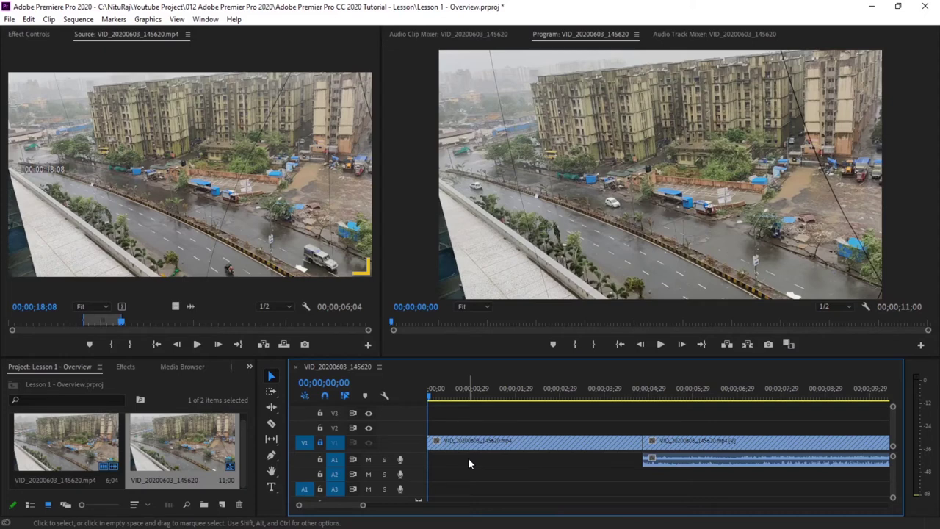
{"action": "key", "text": "ctrl+z"}
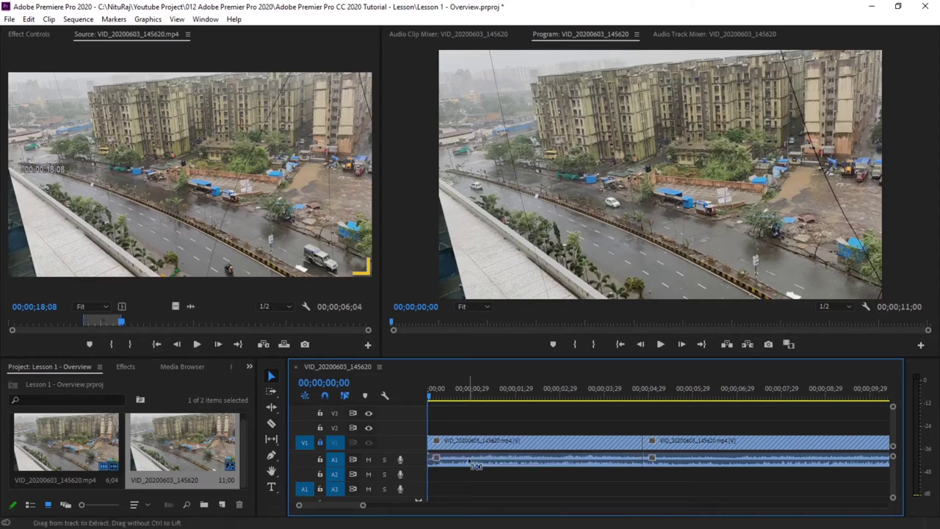
Unlock V1, lock A1, delete the first video clip alone, then undo
{"action": "left_click", "coordinate": [320, 442]}
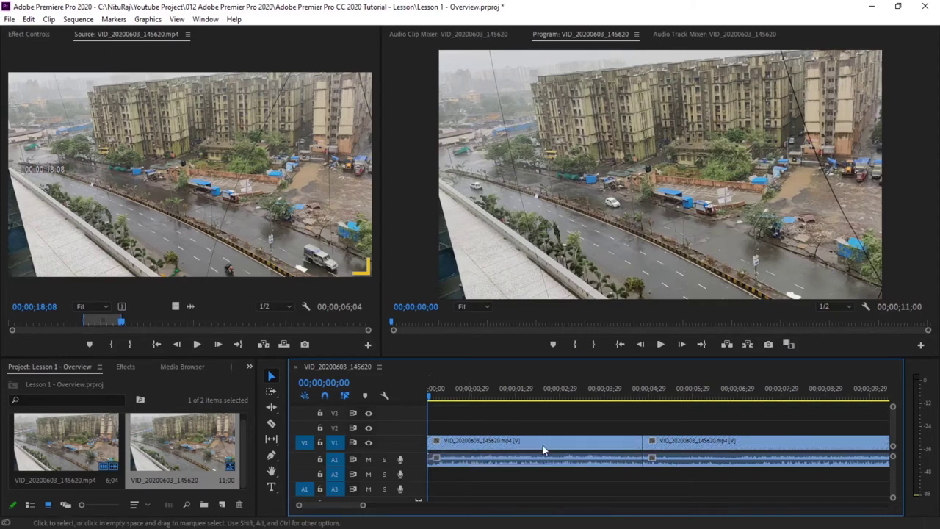
{"action": "left_click", "coordinate": [320, 459]}
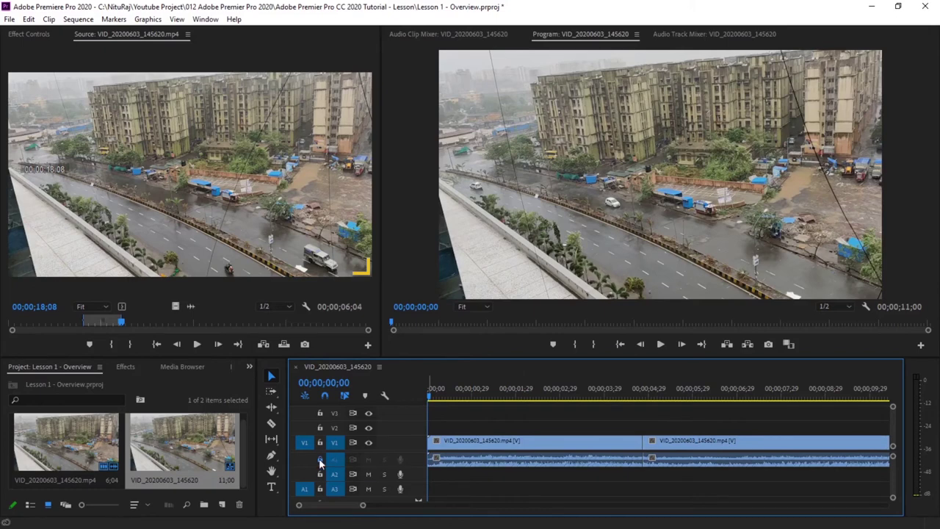
{"action": "left_click", "coordinate": [503, 449]}
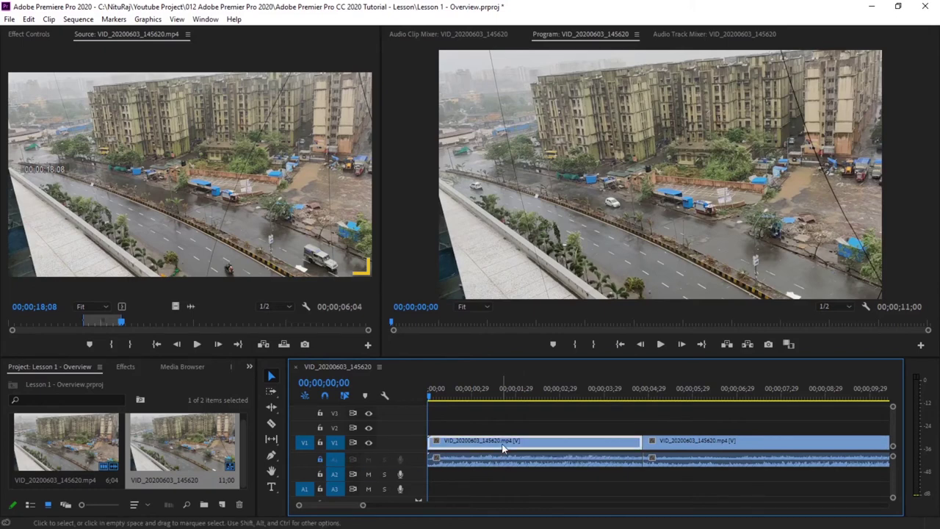
{"action": "key", "text": "Delete"}
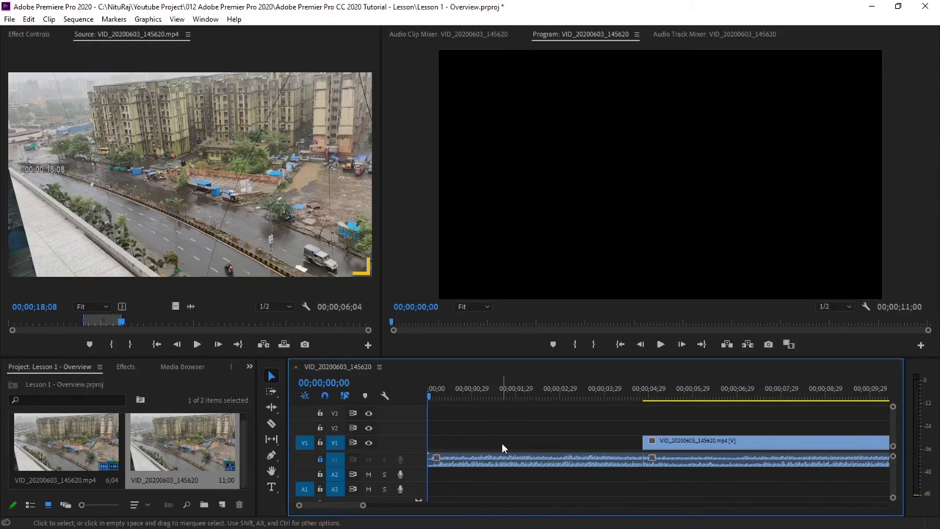
{"action": "key", "text": "ctrl+z"}
Unlock A1, delete the first clip with its linked audio, then undo to restore it
{"action": "left_click", "coordinate": [317, 460]}
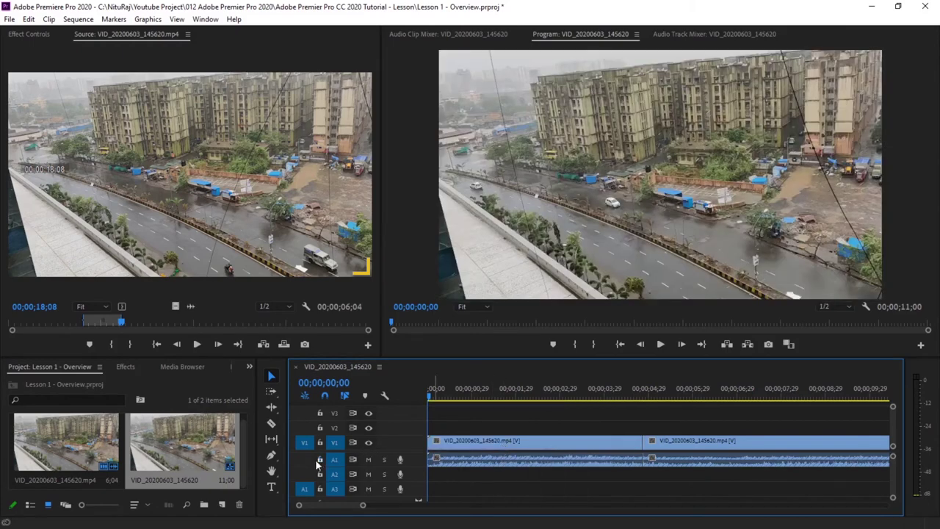
{"action": "left_click", "coordinate": [482, 444]}
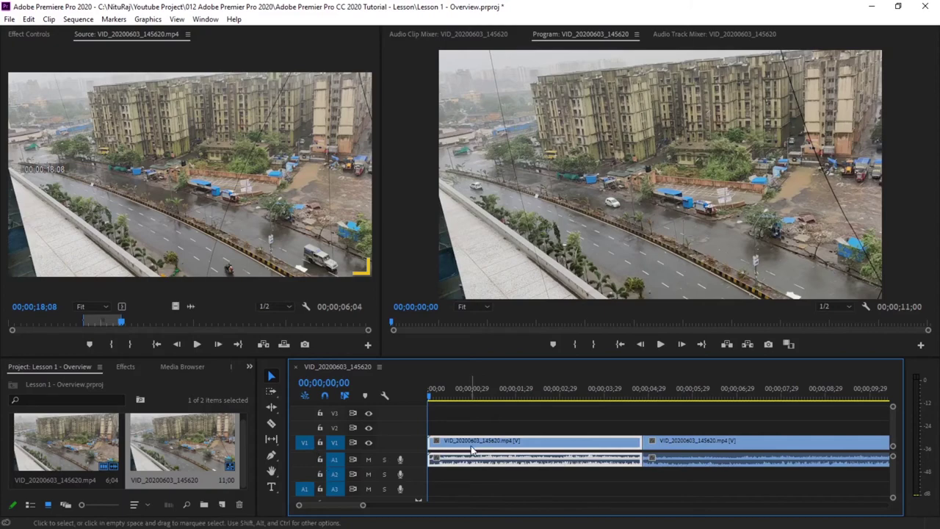
{"action": "key", "text": "Delete"}
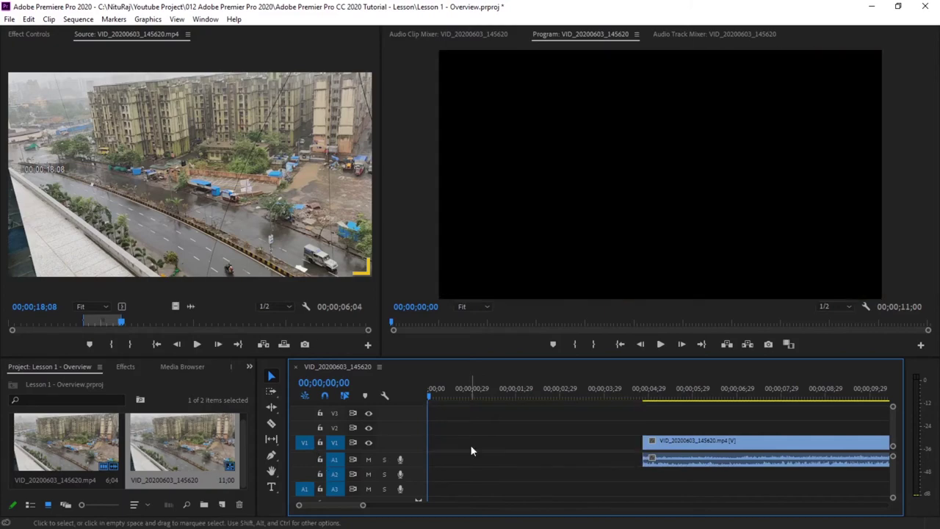
{"action": "key", "text": "ctrl+z"}
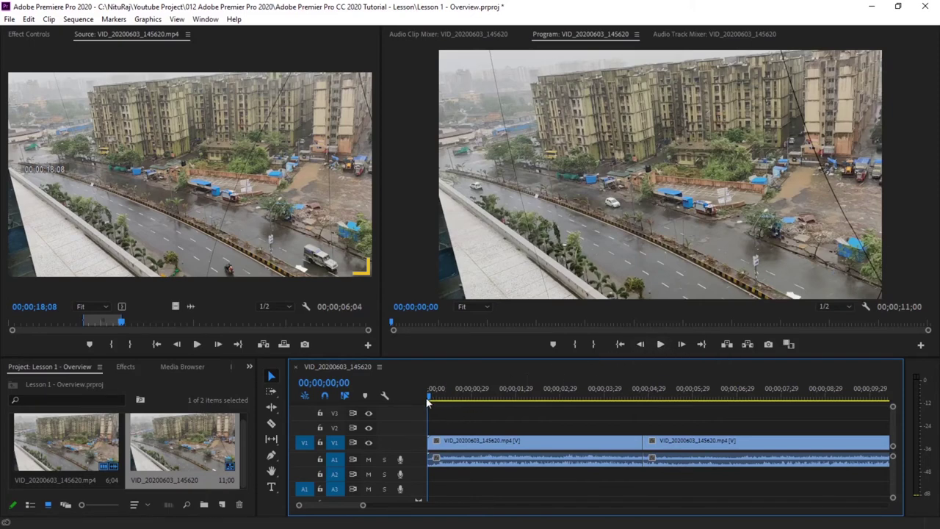
Play and stop the sequence, show Effect Controls, and return the playhead to 00;00;02;14
{"action": "left_click_drag", "start_coordinate": [430, 399], "coordinate": [520, 399]}
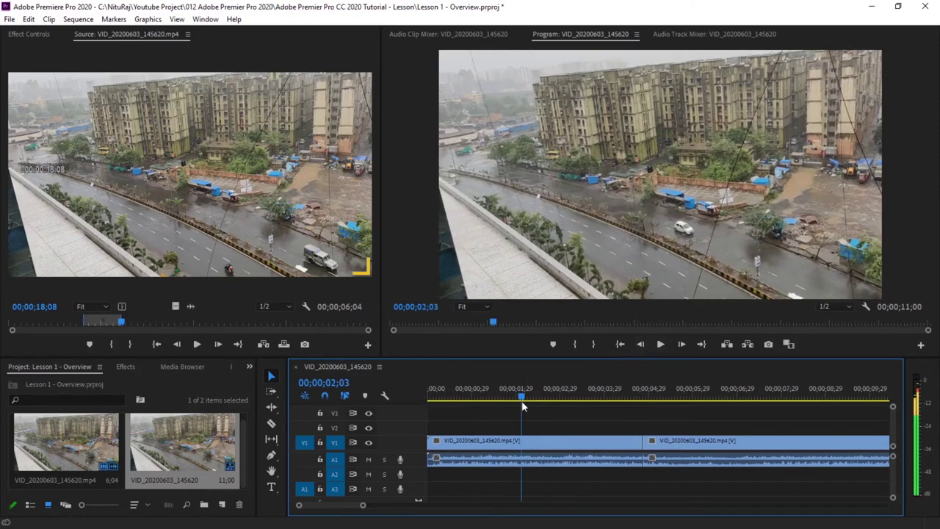
{"action": "left_click", "coordinate": [658, 344]}
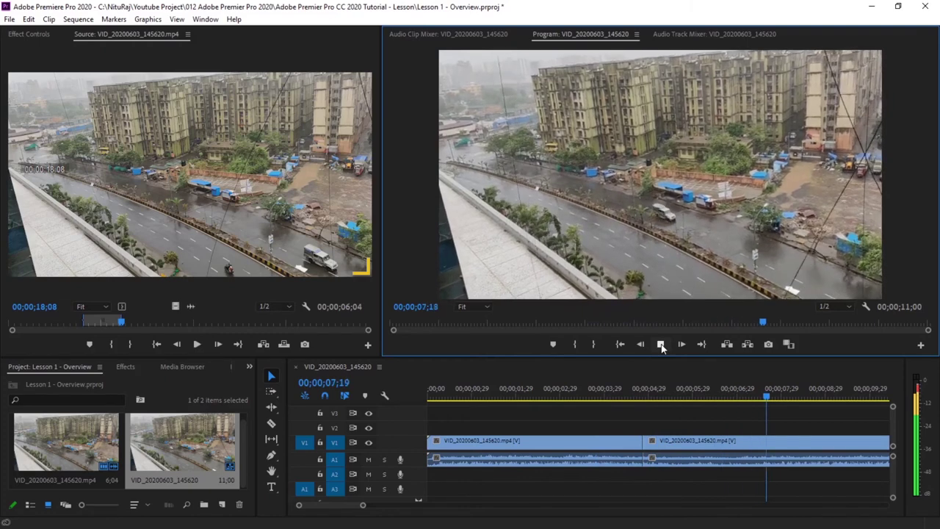
{"action": "left_click", "coordinate": [661, 345]}
{"action": "left_click", "coordinate": [27, 33]}
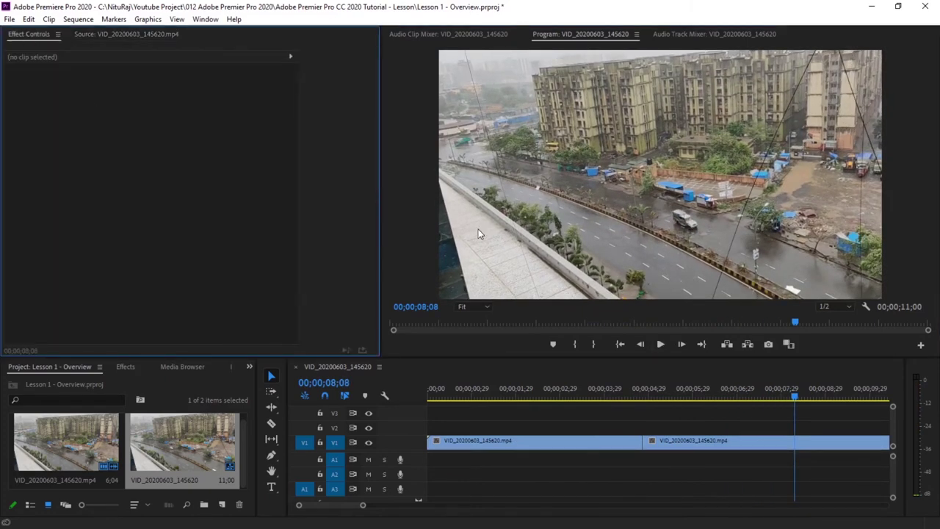
{"action": "left_click_drag", "start_coordinate": [794, 396], "coordinate": [538, 406]}
{"action": "left_click", "coordinate": [27, 41]}
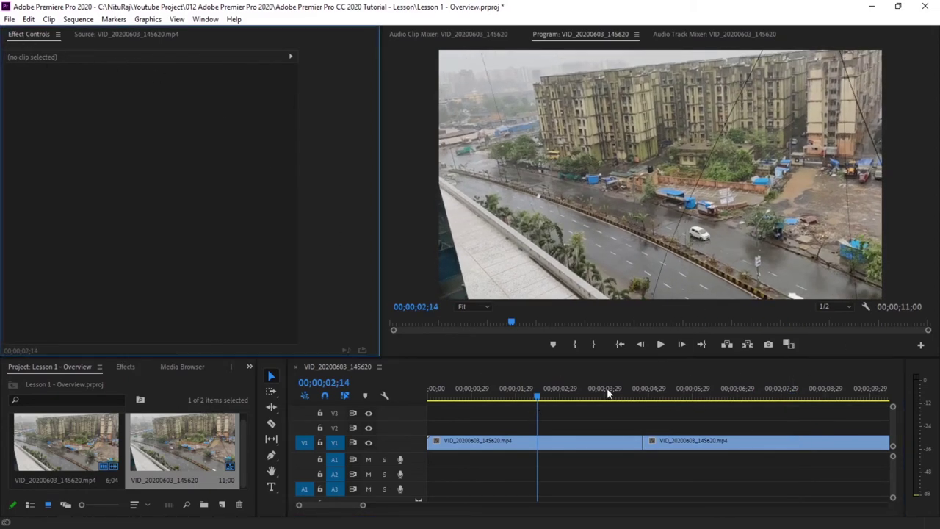
Select the first V1 clip and change its Position from 960, 540 to 957.0, 544.0
{"action": "left_click", "coordinate": [545, 444]}
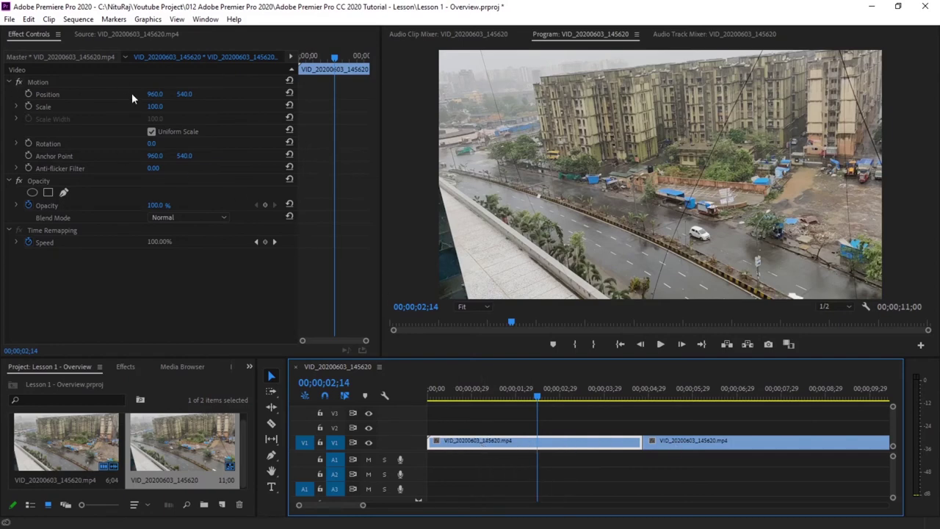
{"action": "left_click_drag", "start_coordinate": [154, 94], "coordinate": [180, 96]}
{"action": "left_click_drag", "start_coordinate": [184, 94], "coordinate": [153, 105]}
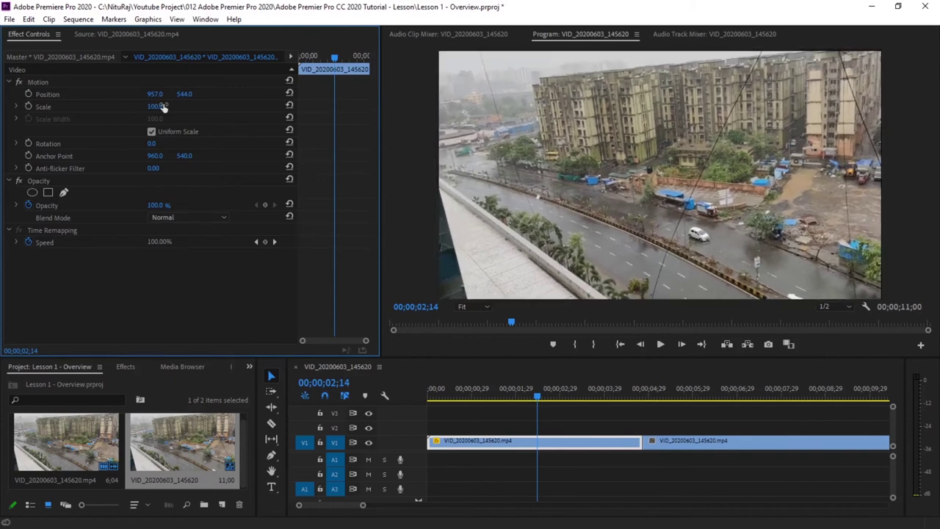
At 00;00;02;06, flip the first clip upside down, then reset Rotation to 0° and Position to 960, 540
{"action": "left_click", "coordinate": [536, 398]}
{"action": "mouse_move", "coordinate": [537, 399]}
{"action": "left_mouse_down"}
{"action": "mouse_move", "coordinate": [434, 400]}
{"action": "mouse_move", "coordinate": [524, 404]}
{"action": "left_mouse_up"}
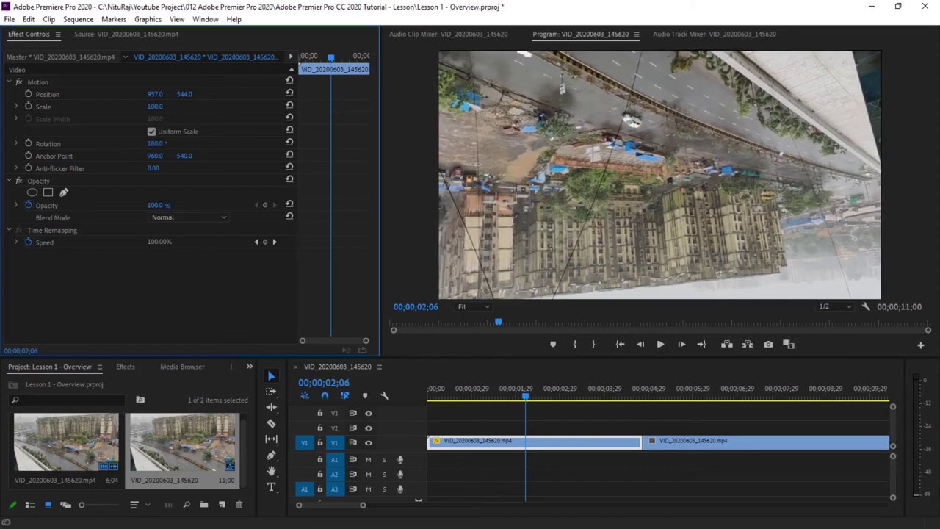
{"action": "left_click_drag", "start_coordinate": [280, 144], "coordinate": [241, 143]}
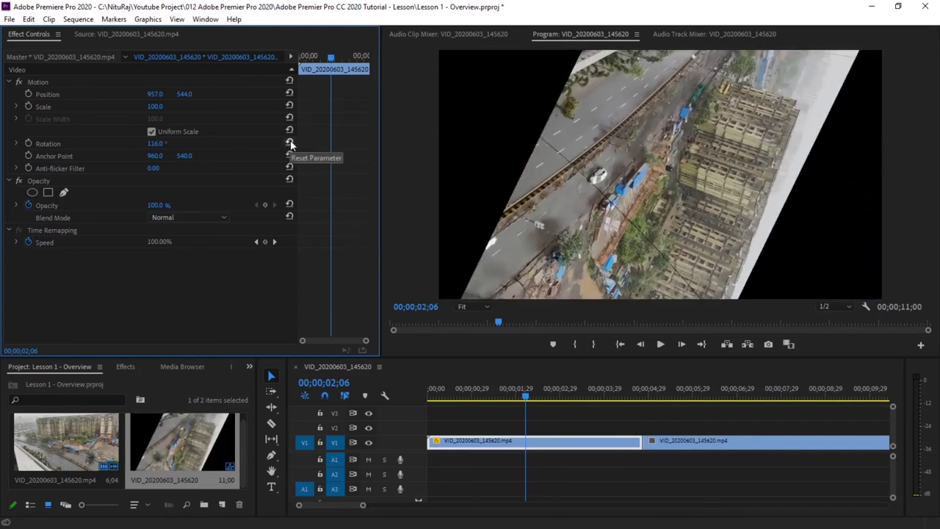
{"action": "left_click", "coordinate": [290, 143]}
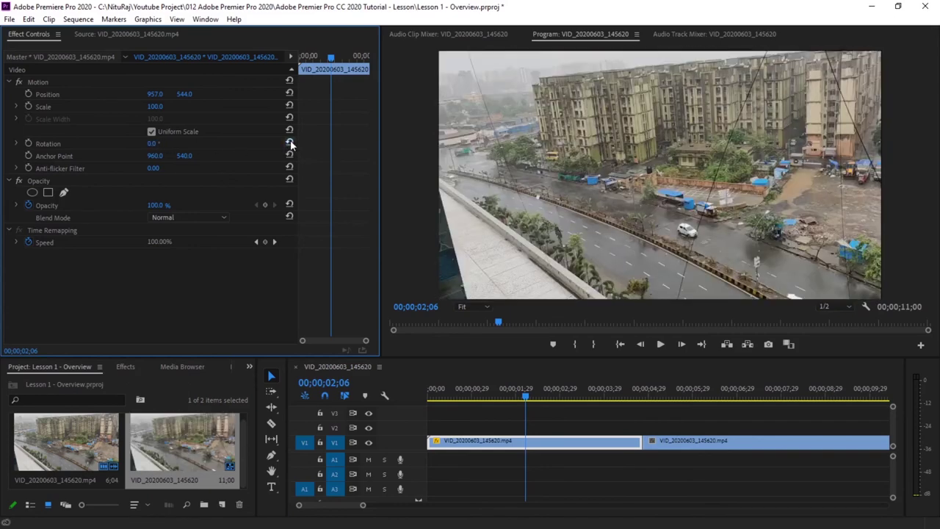
{"action": "left_click", "coordinate": [290, 92]}
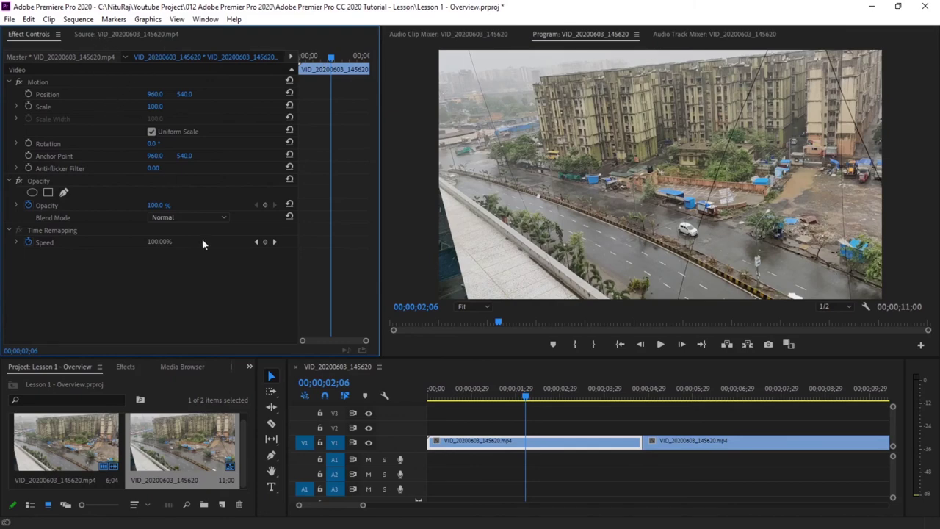
Bring up the Effects list and expand the Video Effects folder
{"action": "left_click", "coordinate": [125, 367]}
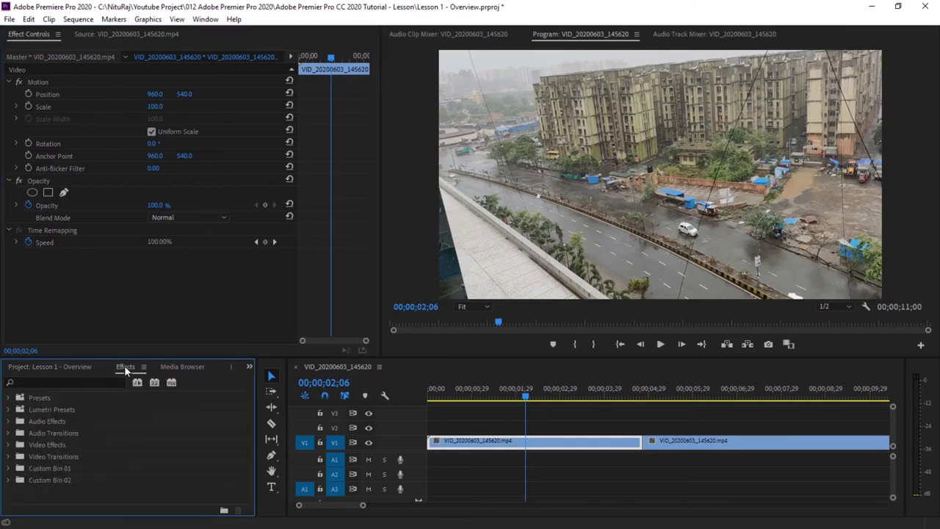
{"action": "left_click", "coordinate": [9, 445]}
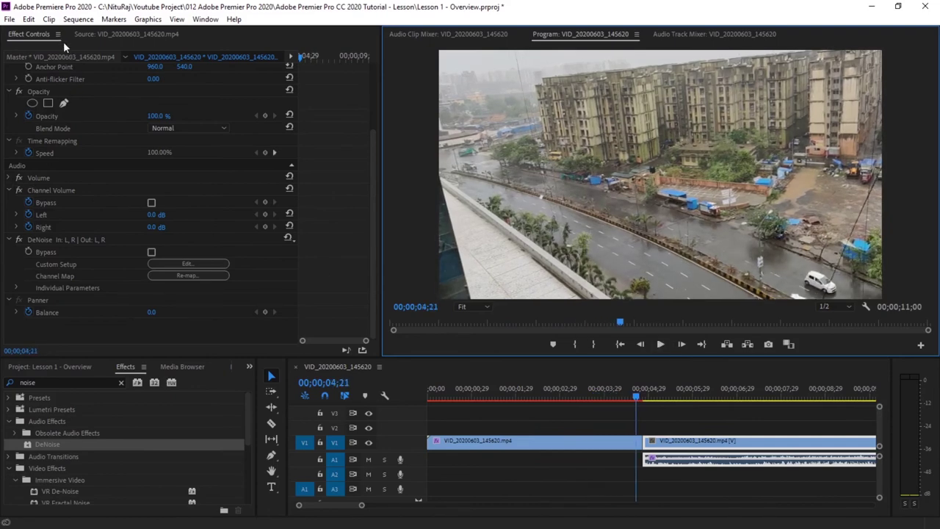
In Sequence Settings, change the timebase from 30.13 to 30.00 frames/second
{"action": "left_click", "coordinate": [9, 21]}
{"action": "left_click", "coordinate": [8, 20]}
{"action": "left_click", "coordinate": [79, 20]}
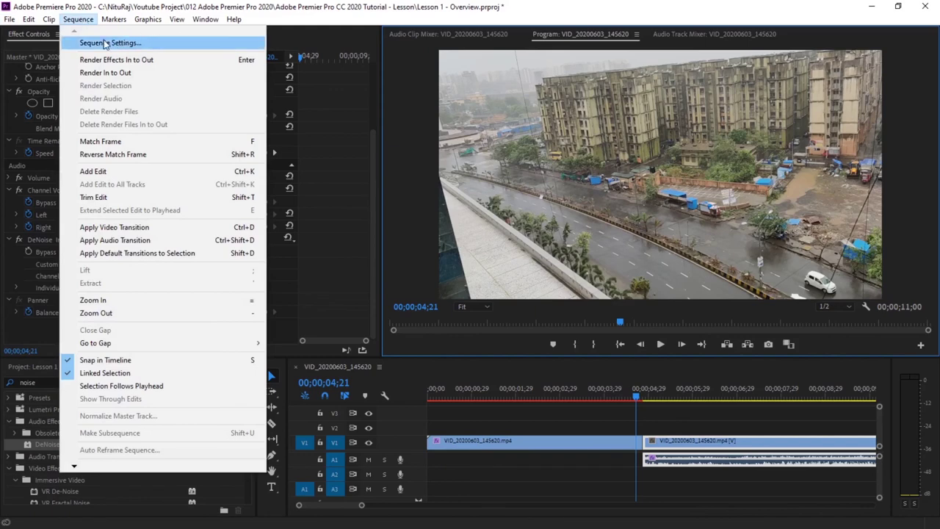
{"action": "left_click", "coordinate": [103, 43]}
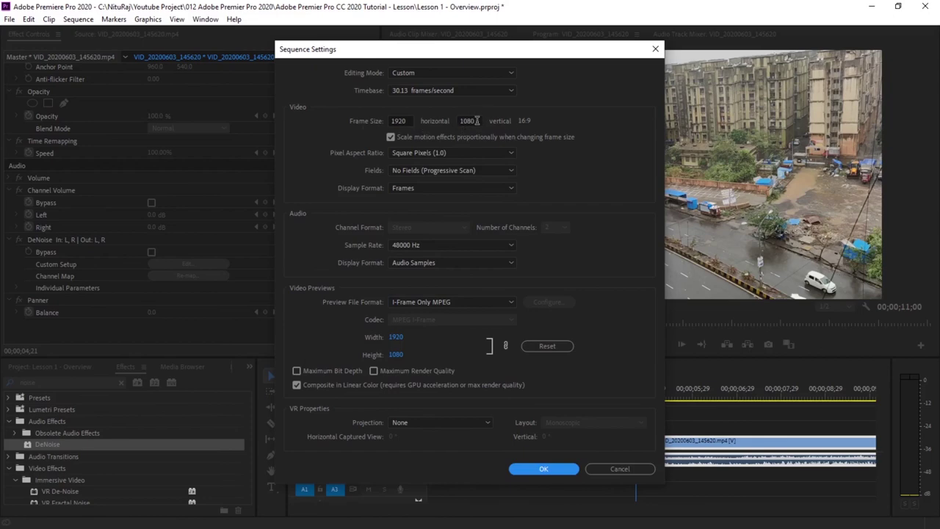
{"action": "left_click", "coordinate": [508, 88]}
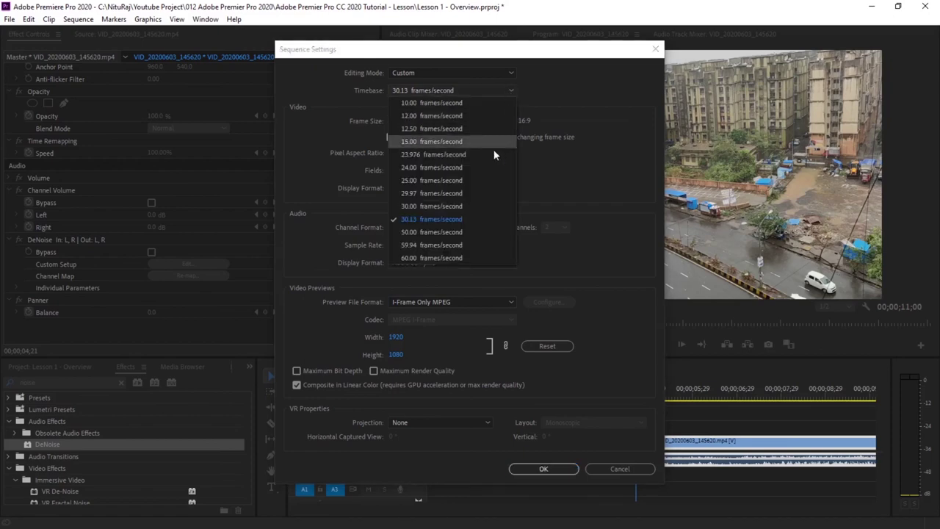
{"action": "left_click", "coordinate": [463, 207]}
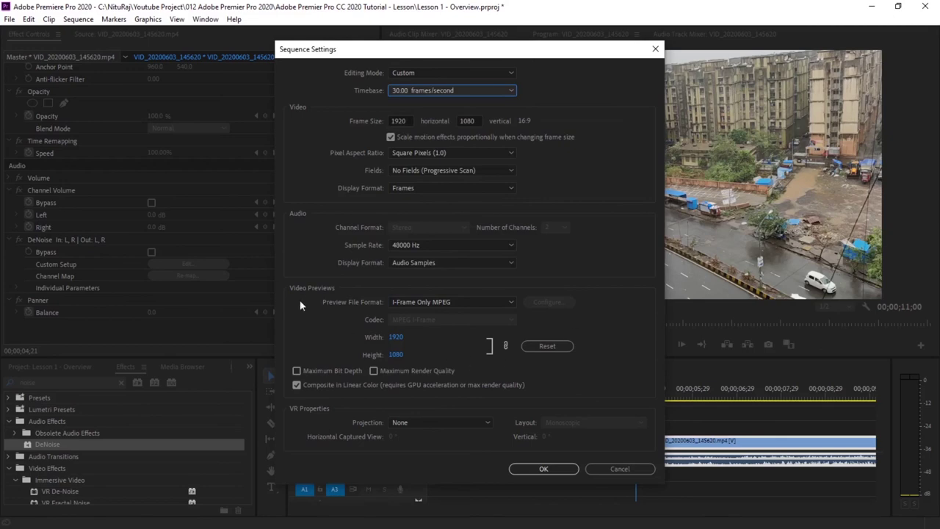
Confirm the 30.00 frames/second timebase so the timeline counts in frames
{"action": "left_click", "coordinate": [556, 473]}
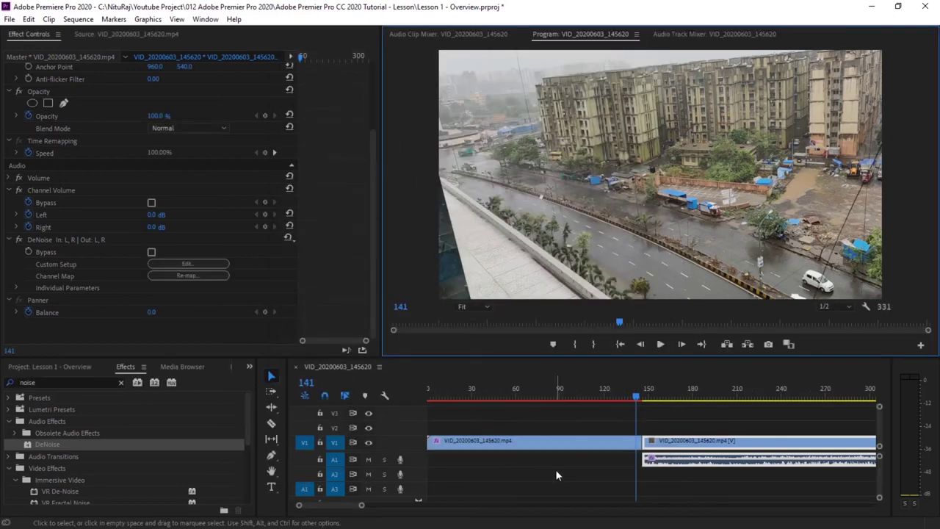